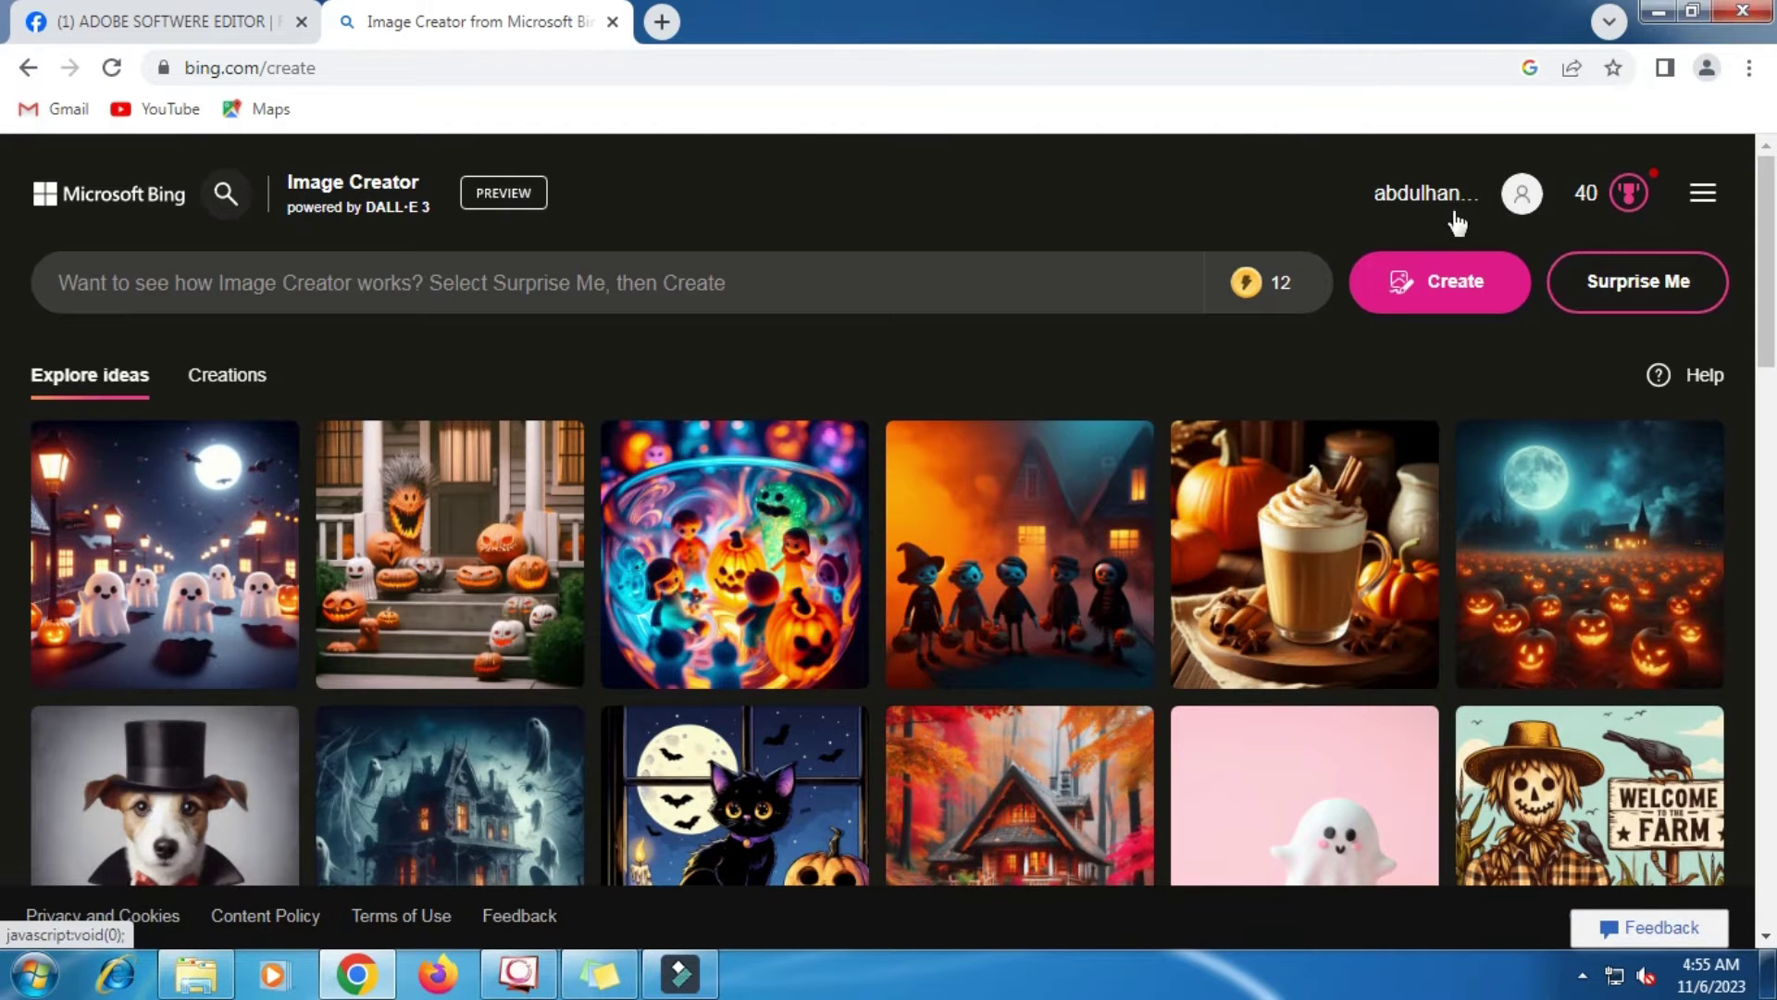
scroll(1148, 342, "down", 1)
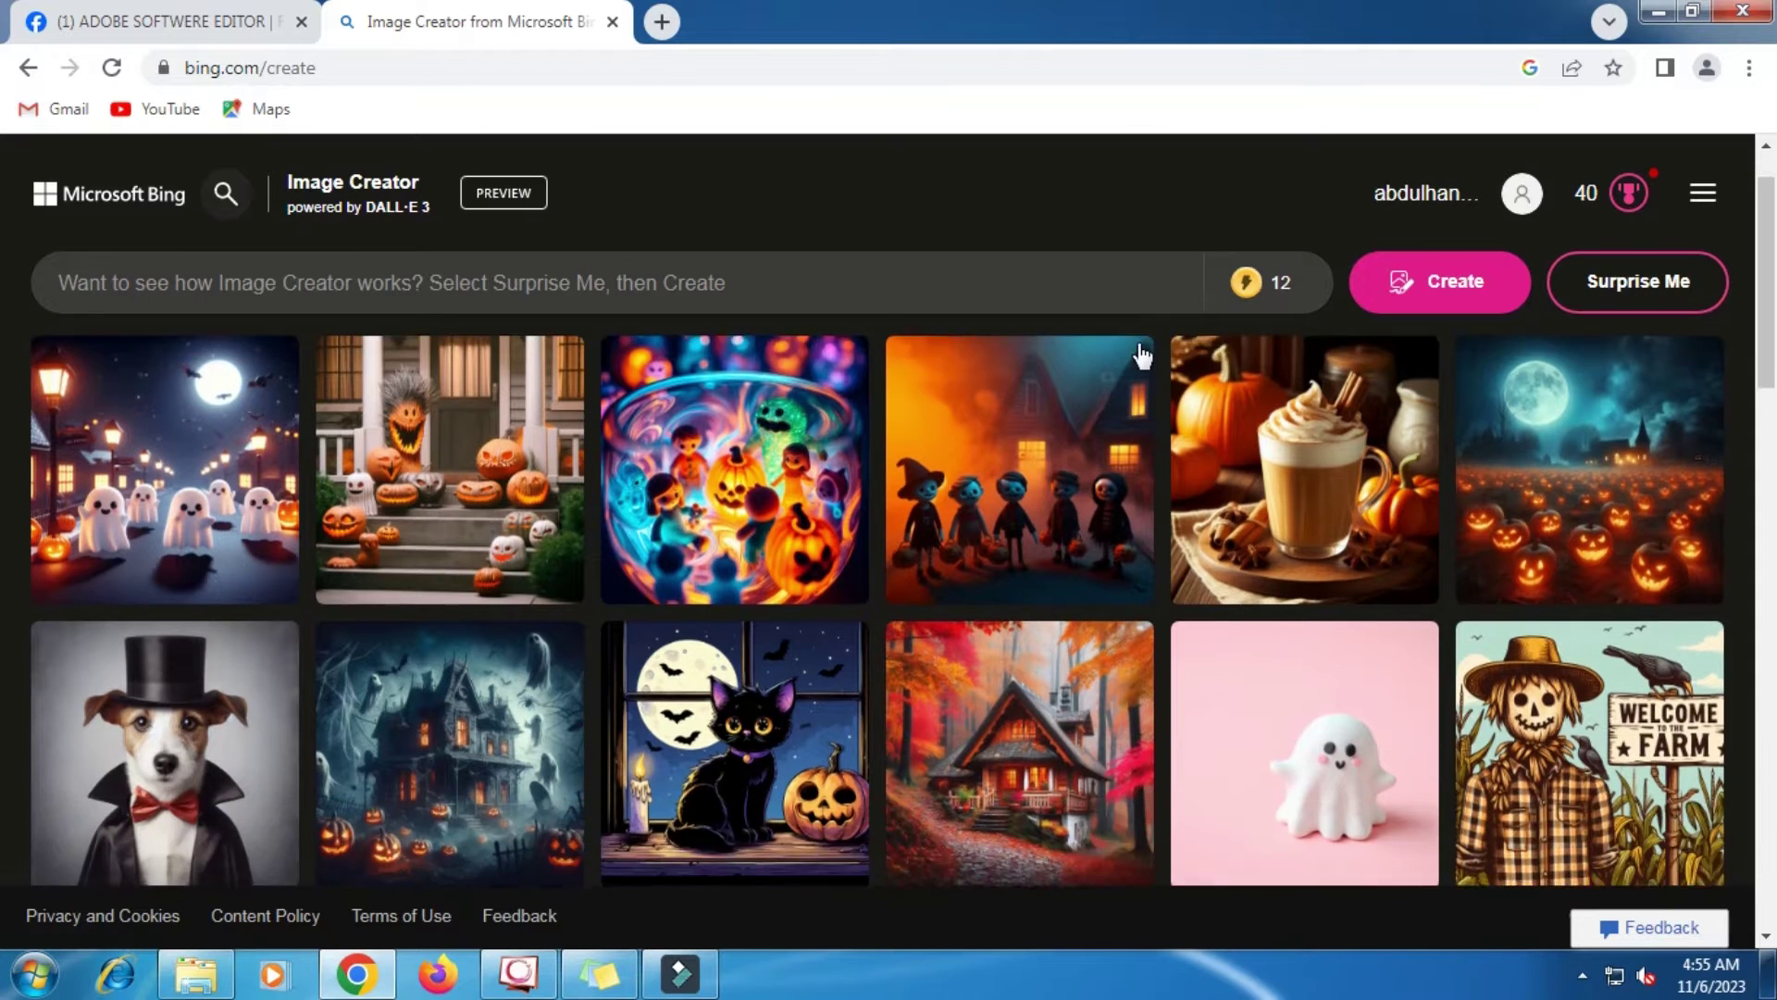
scroll(1139, 345, "up", 1)
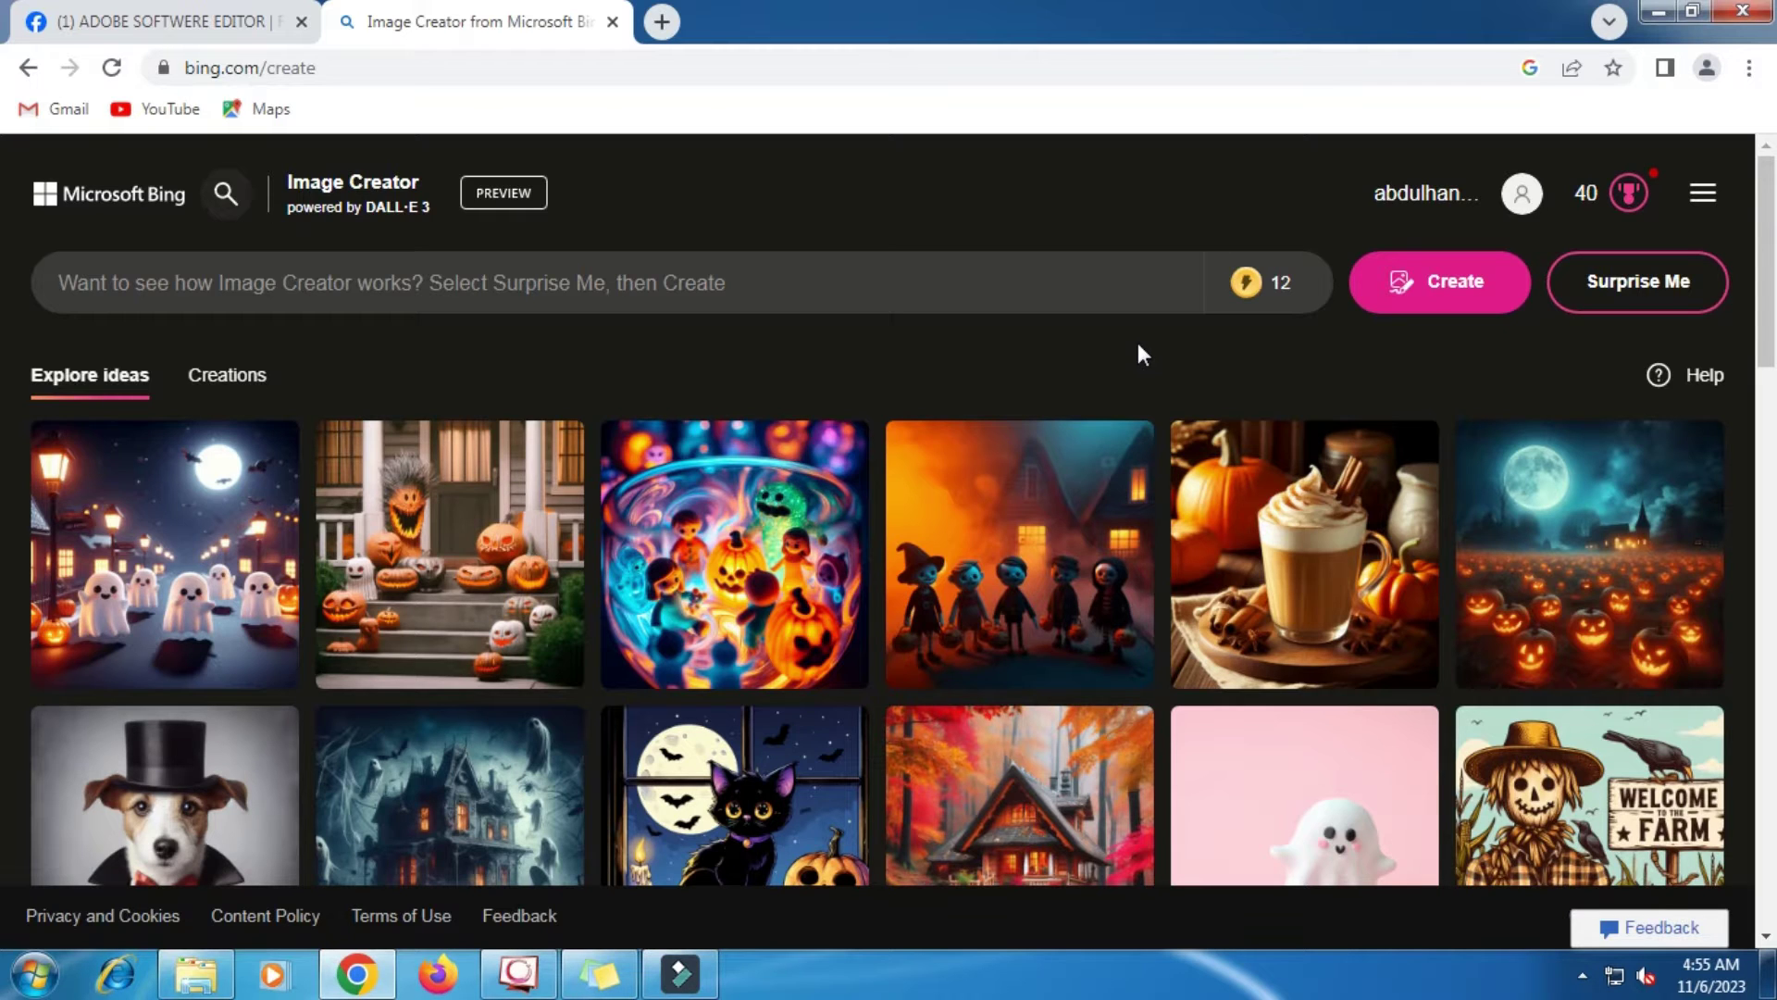
mouse_move(1325, 315)
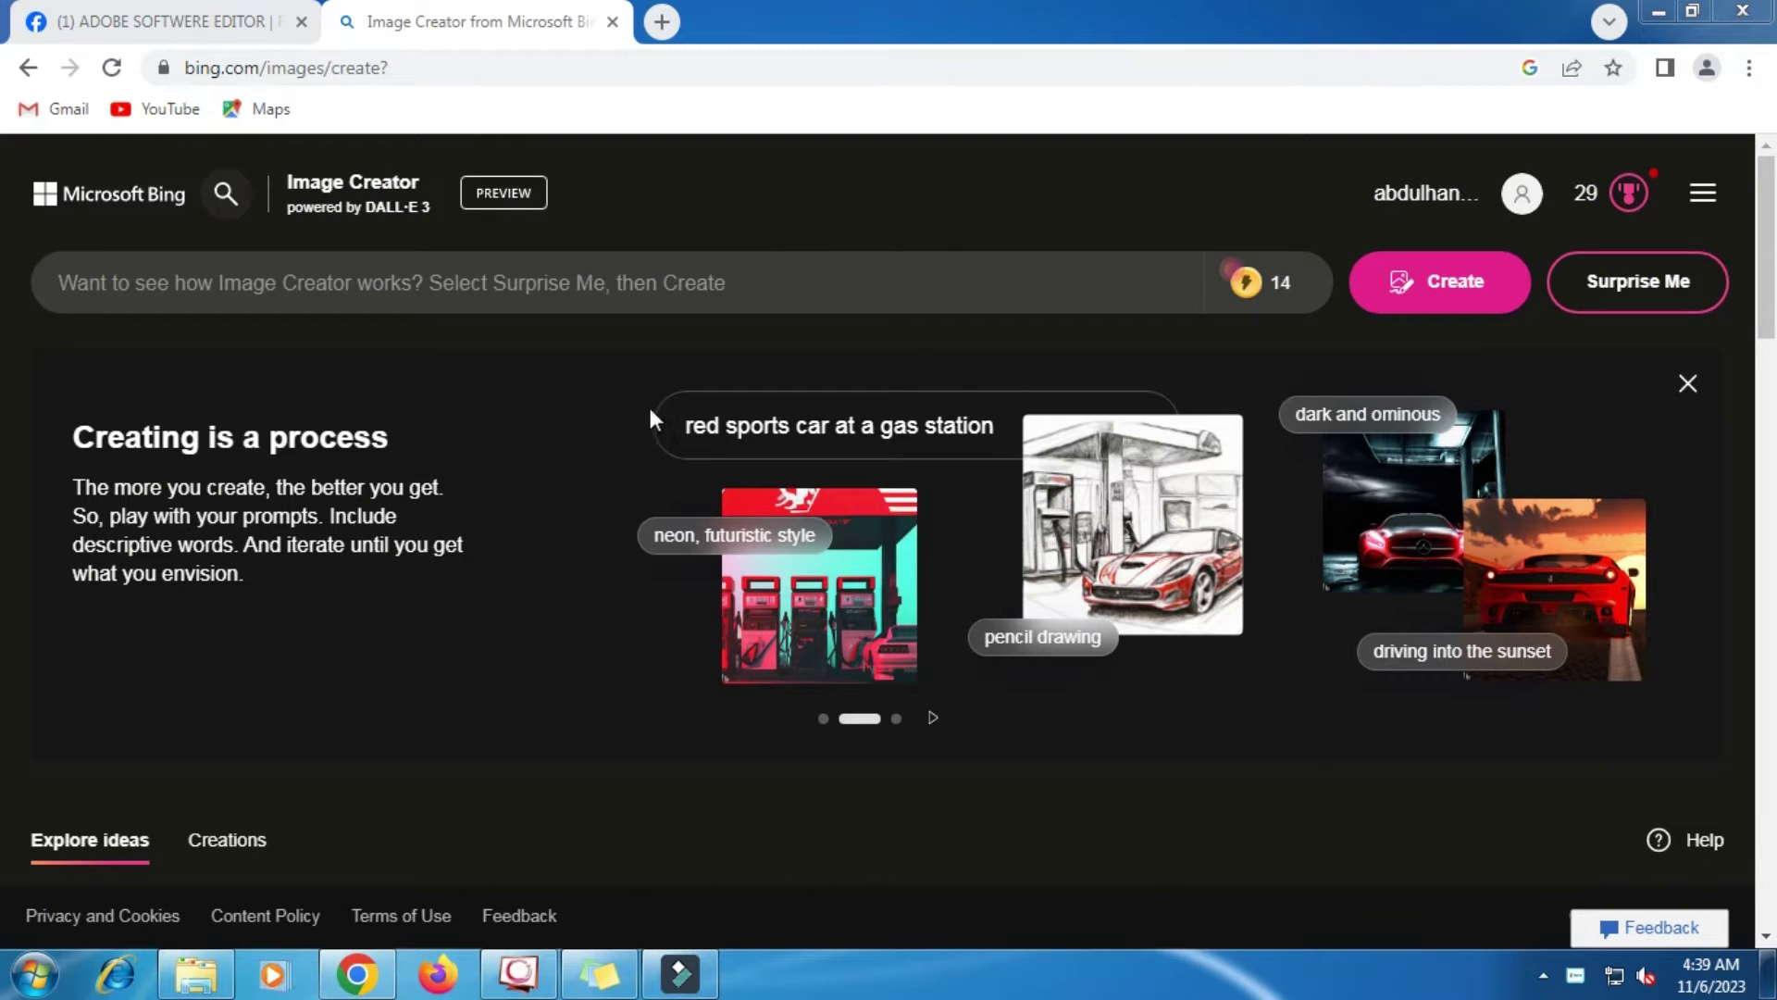
- Open the sticky note and copy its entire Disney Pixar "LITTLE STAR" poster prompt
left_click(587, 979)
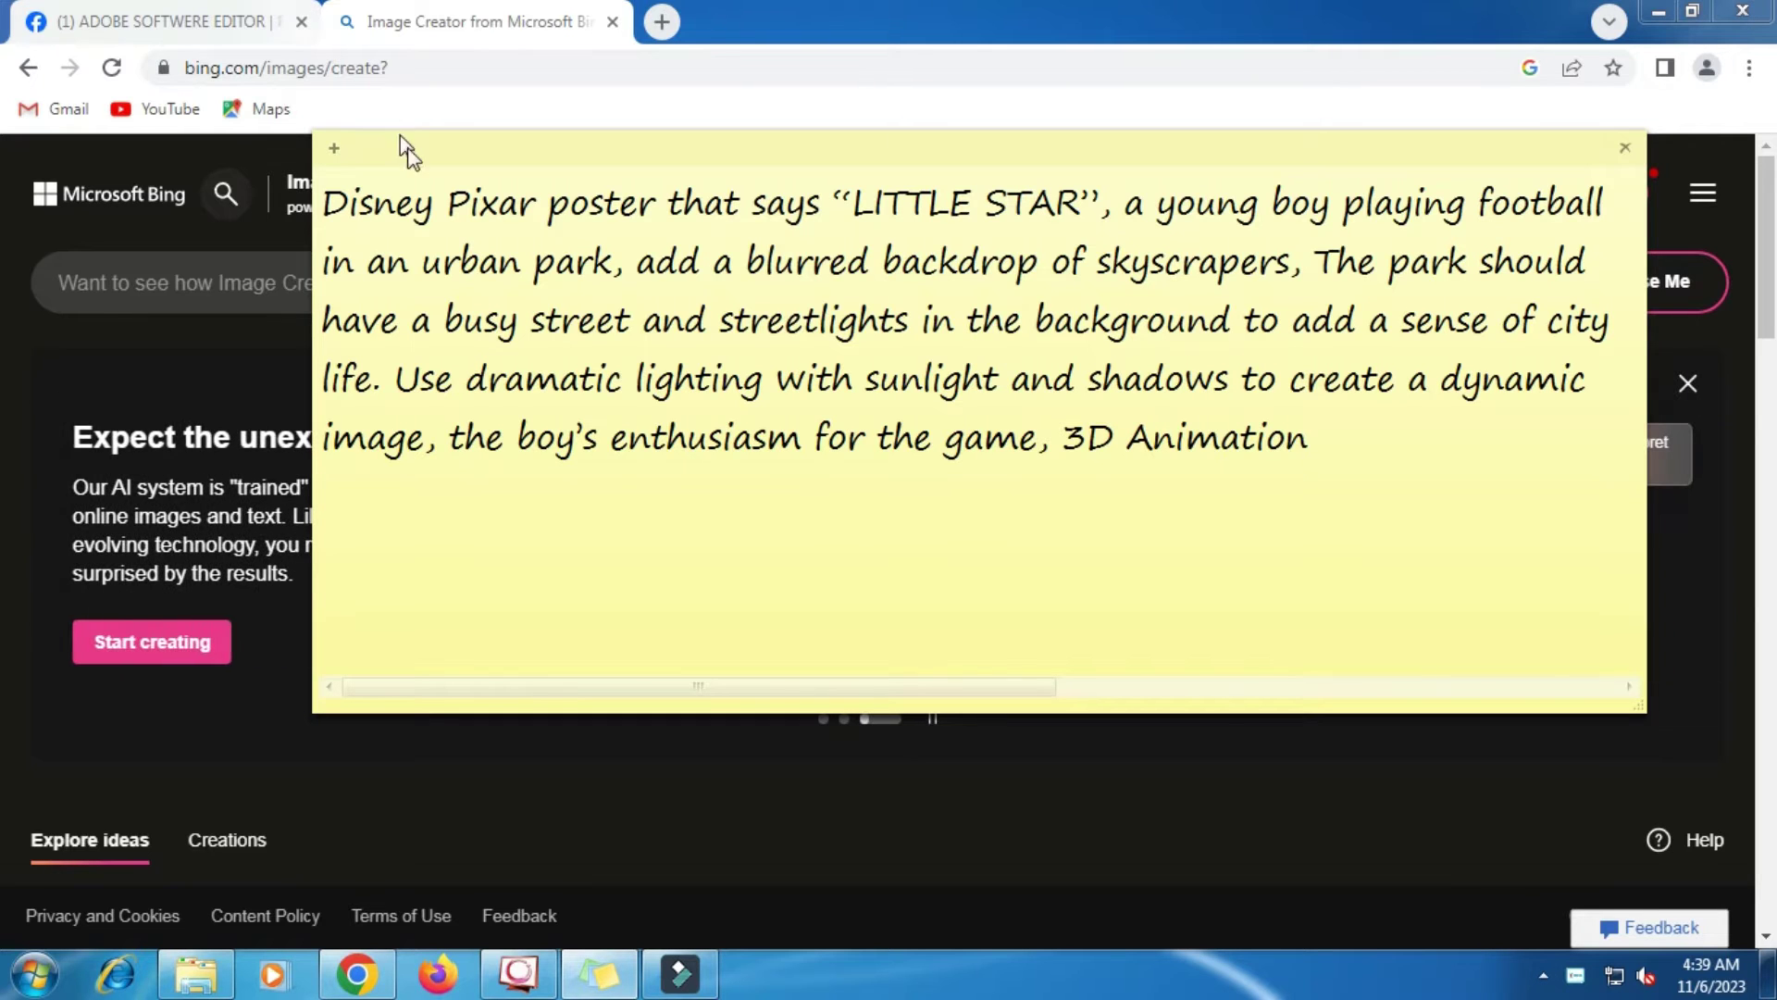
triple_click(418, 209)
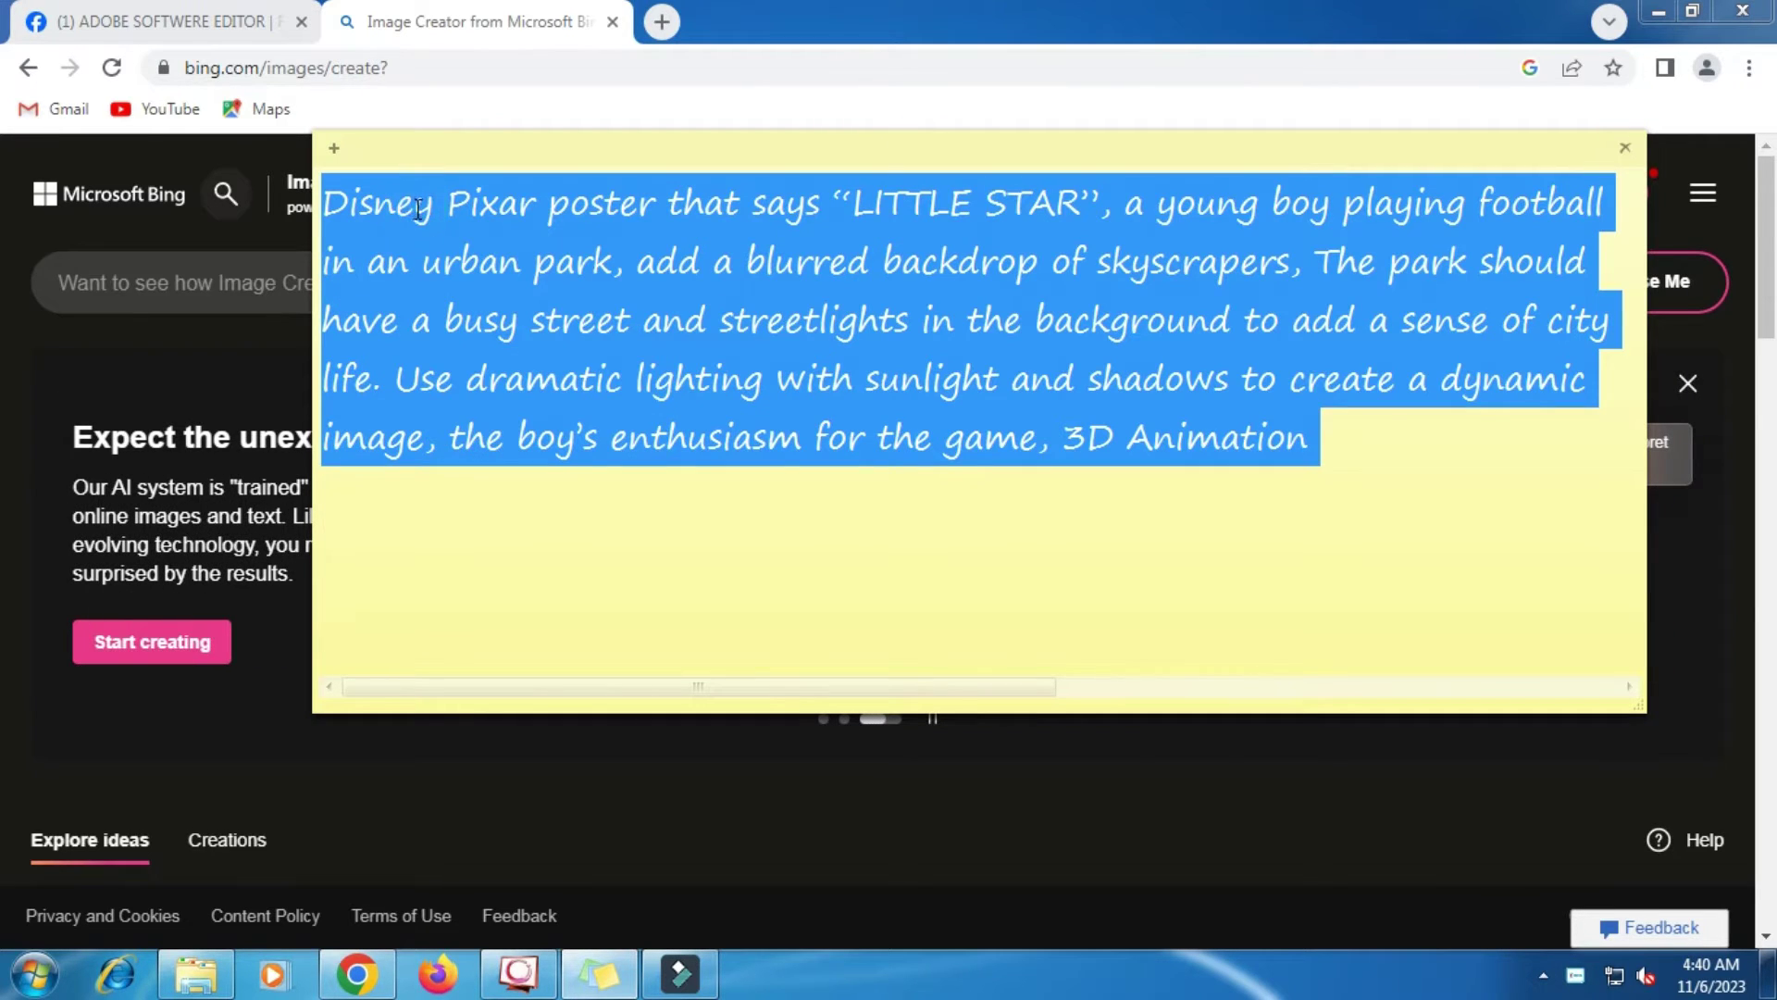
right_click(459, 237)
left_click(515, 285)
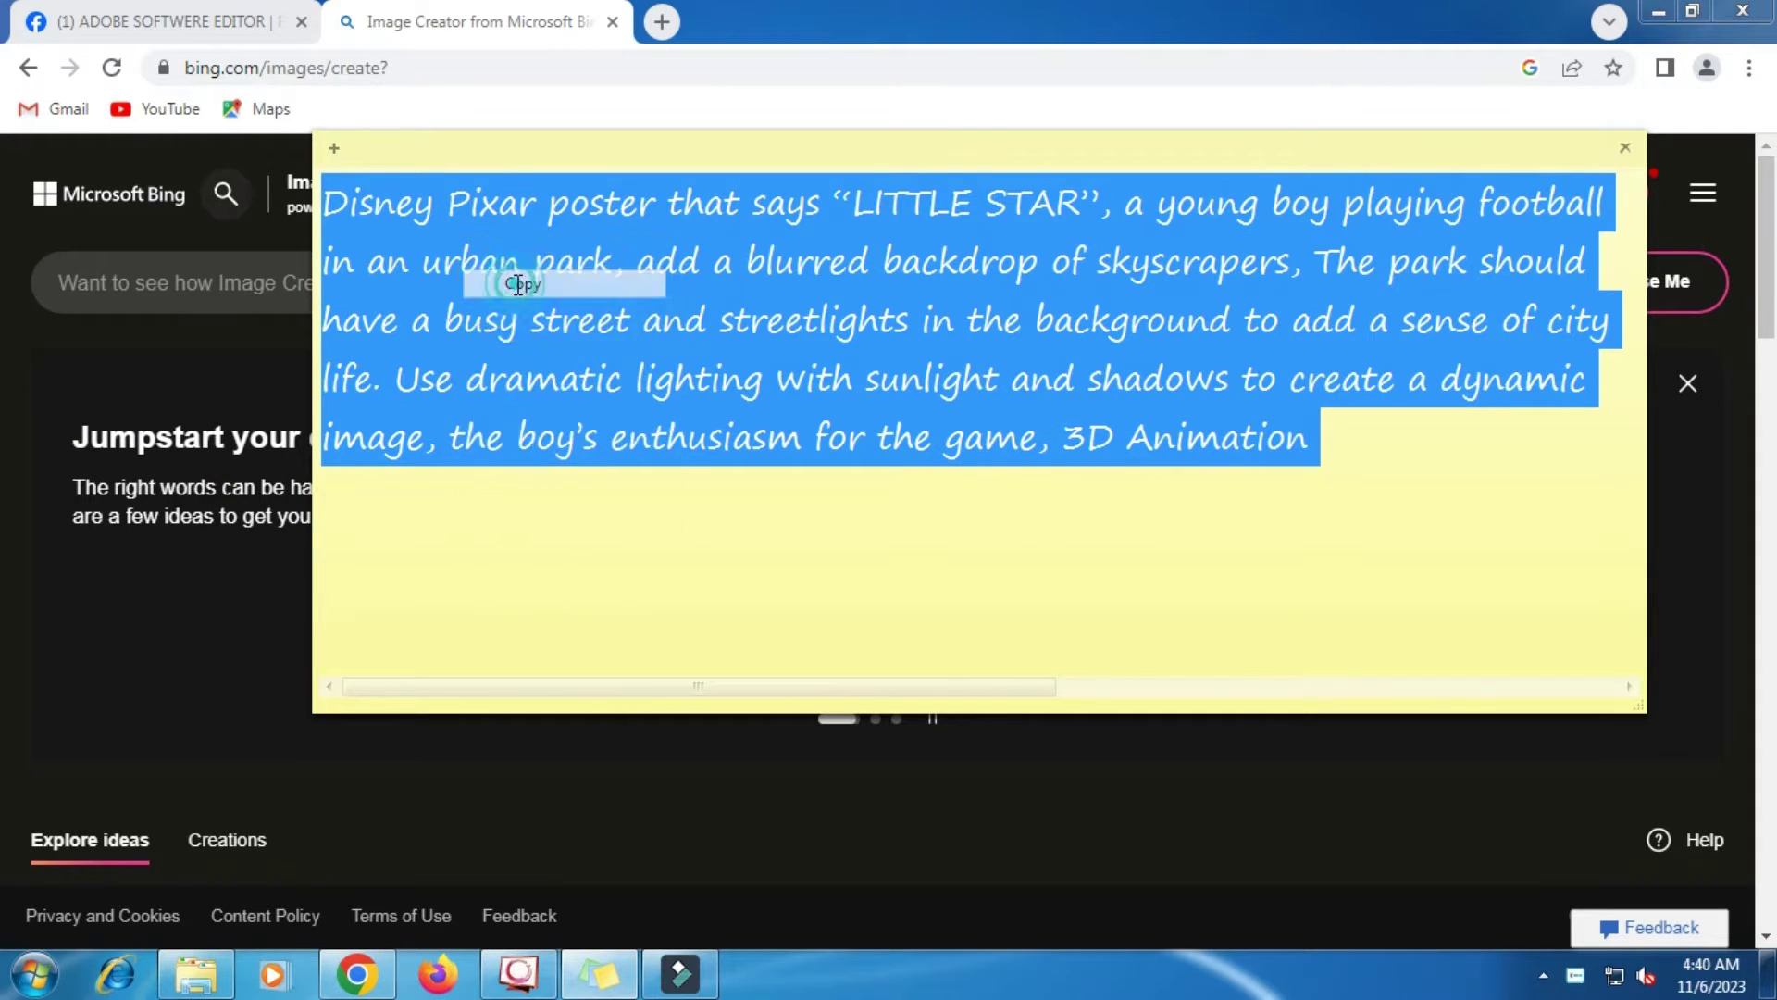
- Paste the copied "LITTLE STAR" prompt into Image Creator in the browser and generate the images
left_click(245, 288)
right_click(239, 283)
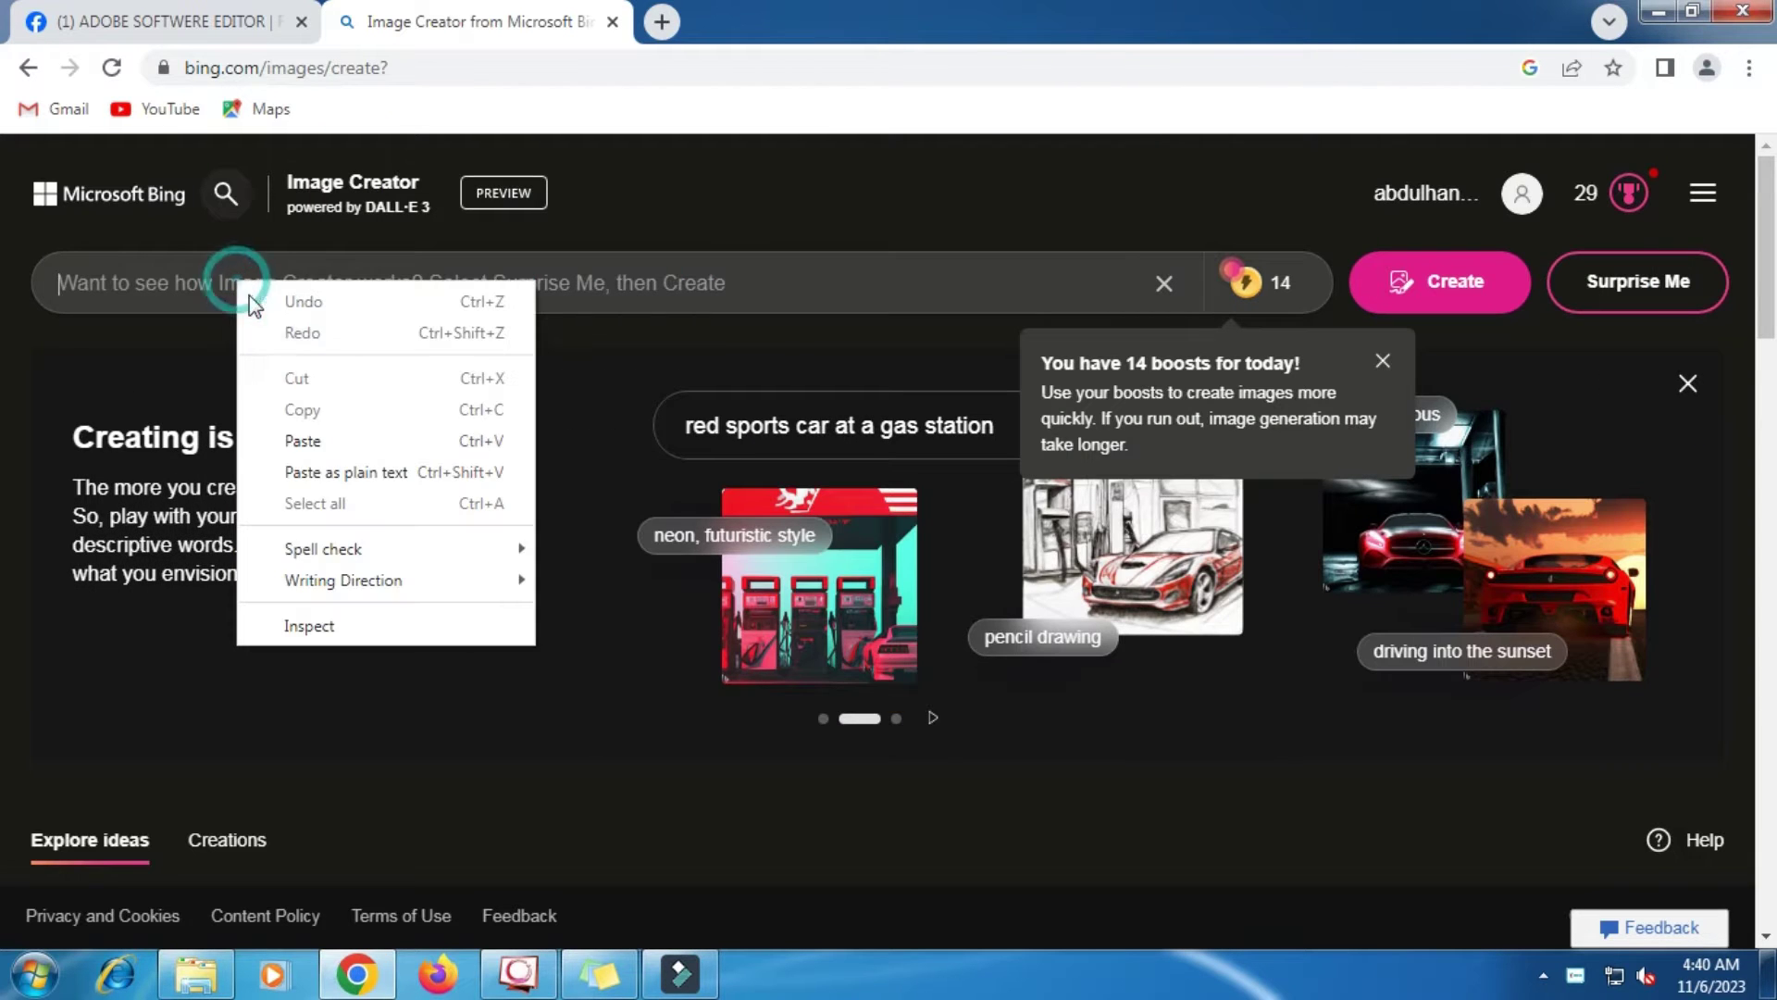
left_click(304, 439)
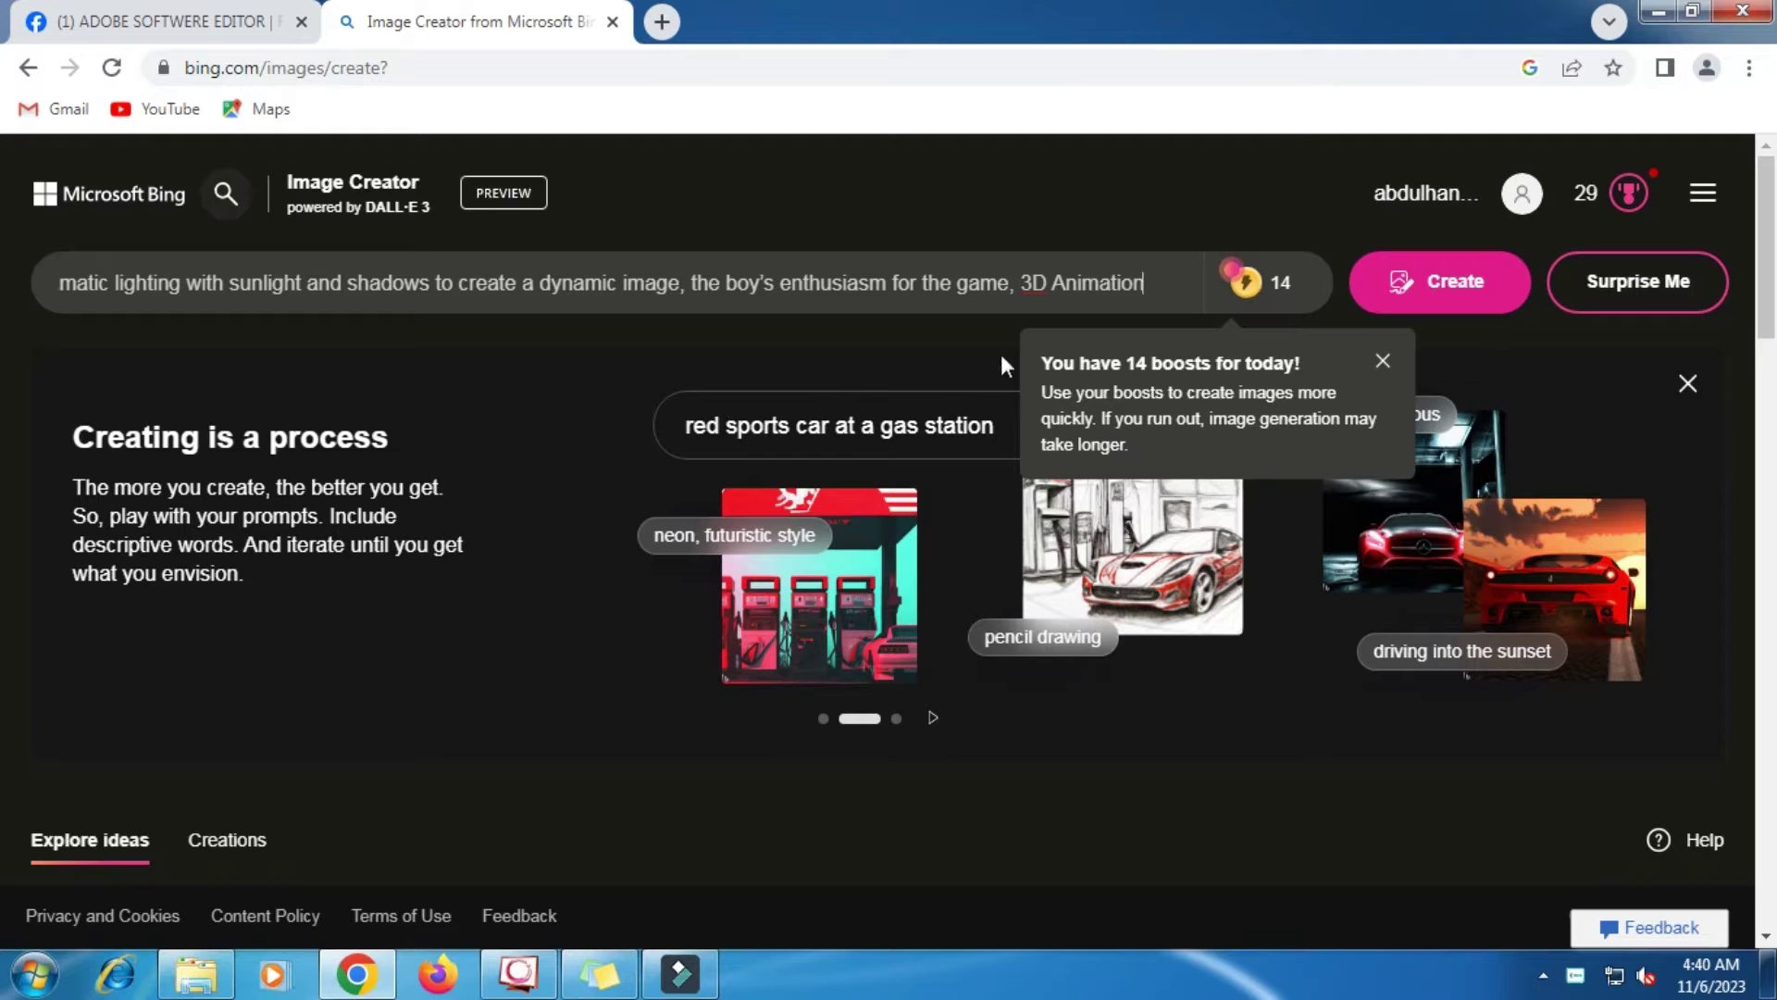
left_click(1439, 289)
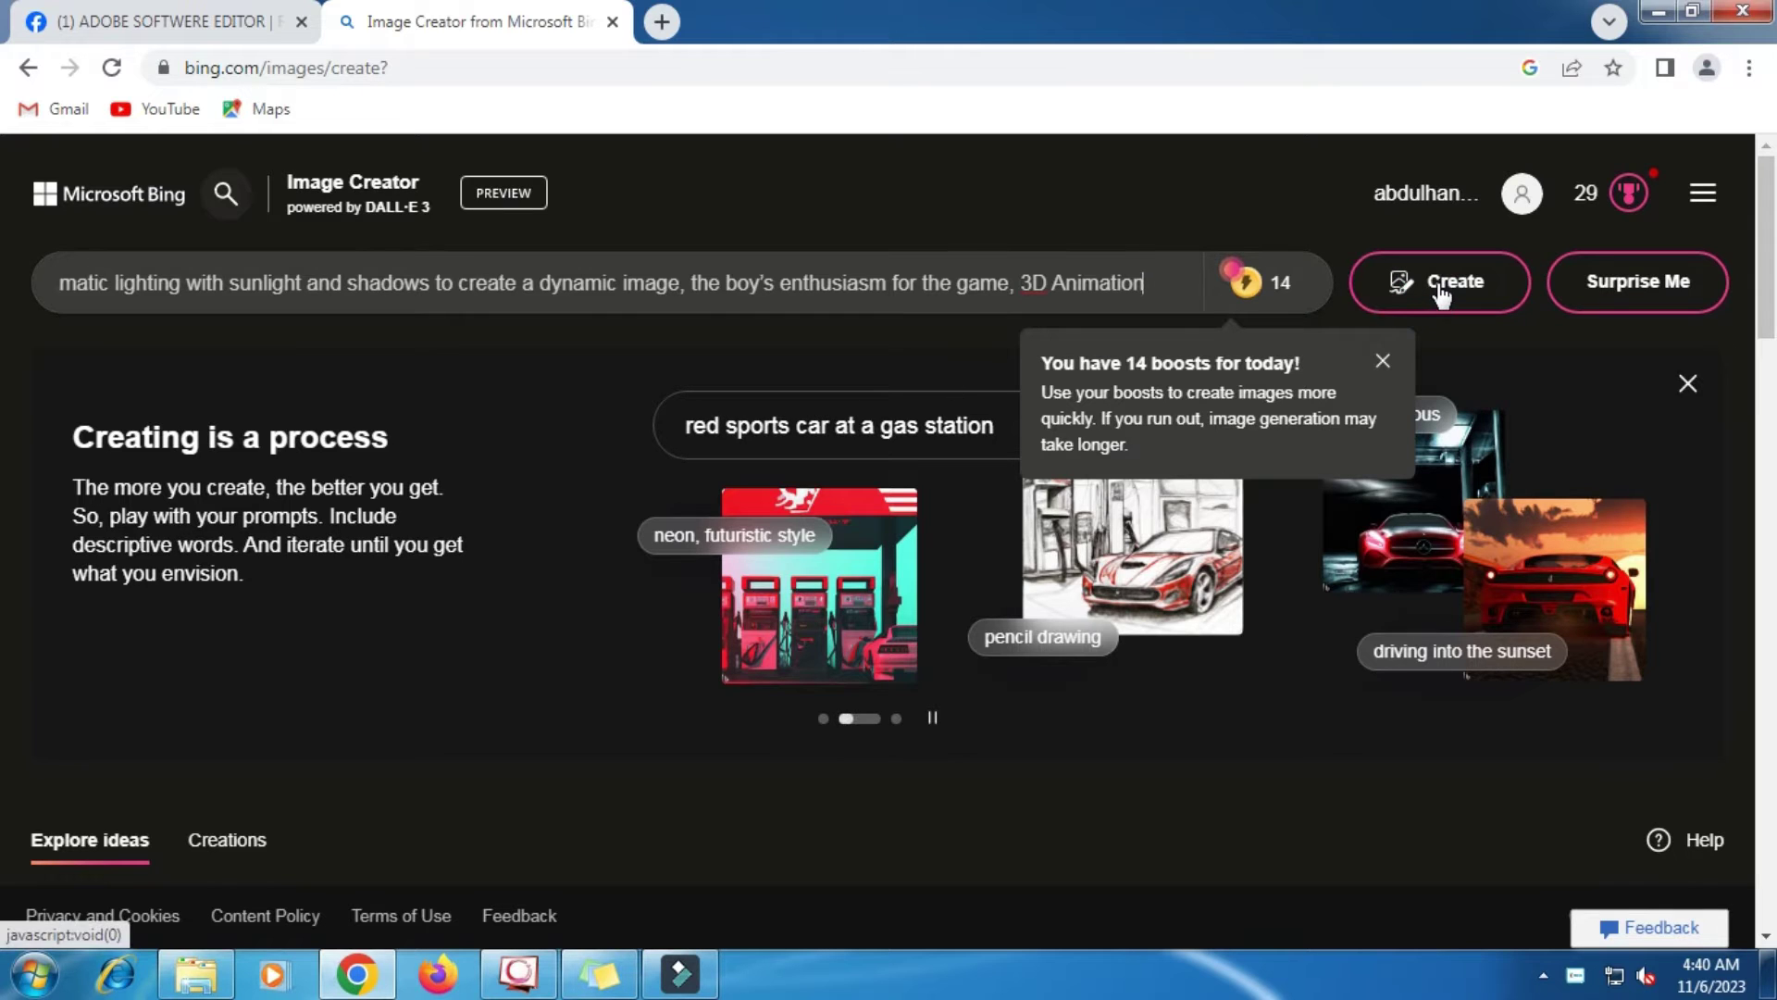
left_click(1440, 287)
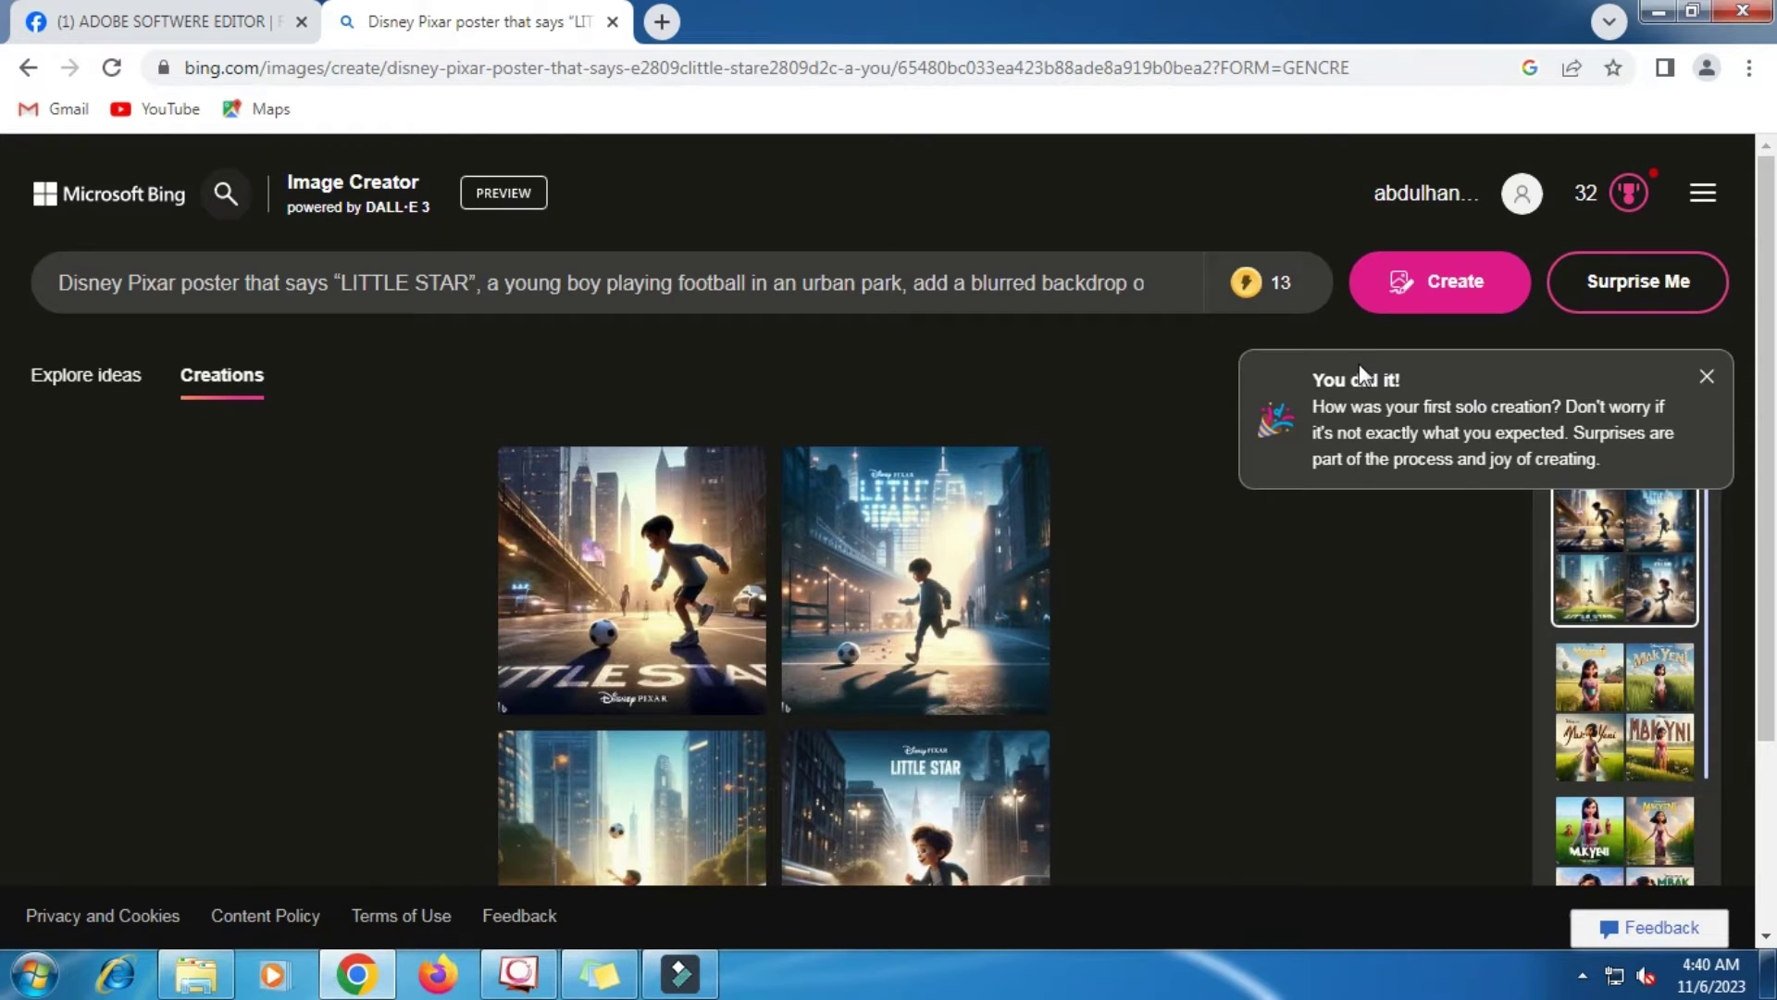
- Open the generated "LITTLE STAR" poster of the boy kicking a ball under street lamps and download it
scroll(1132, 524, "down", 1)
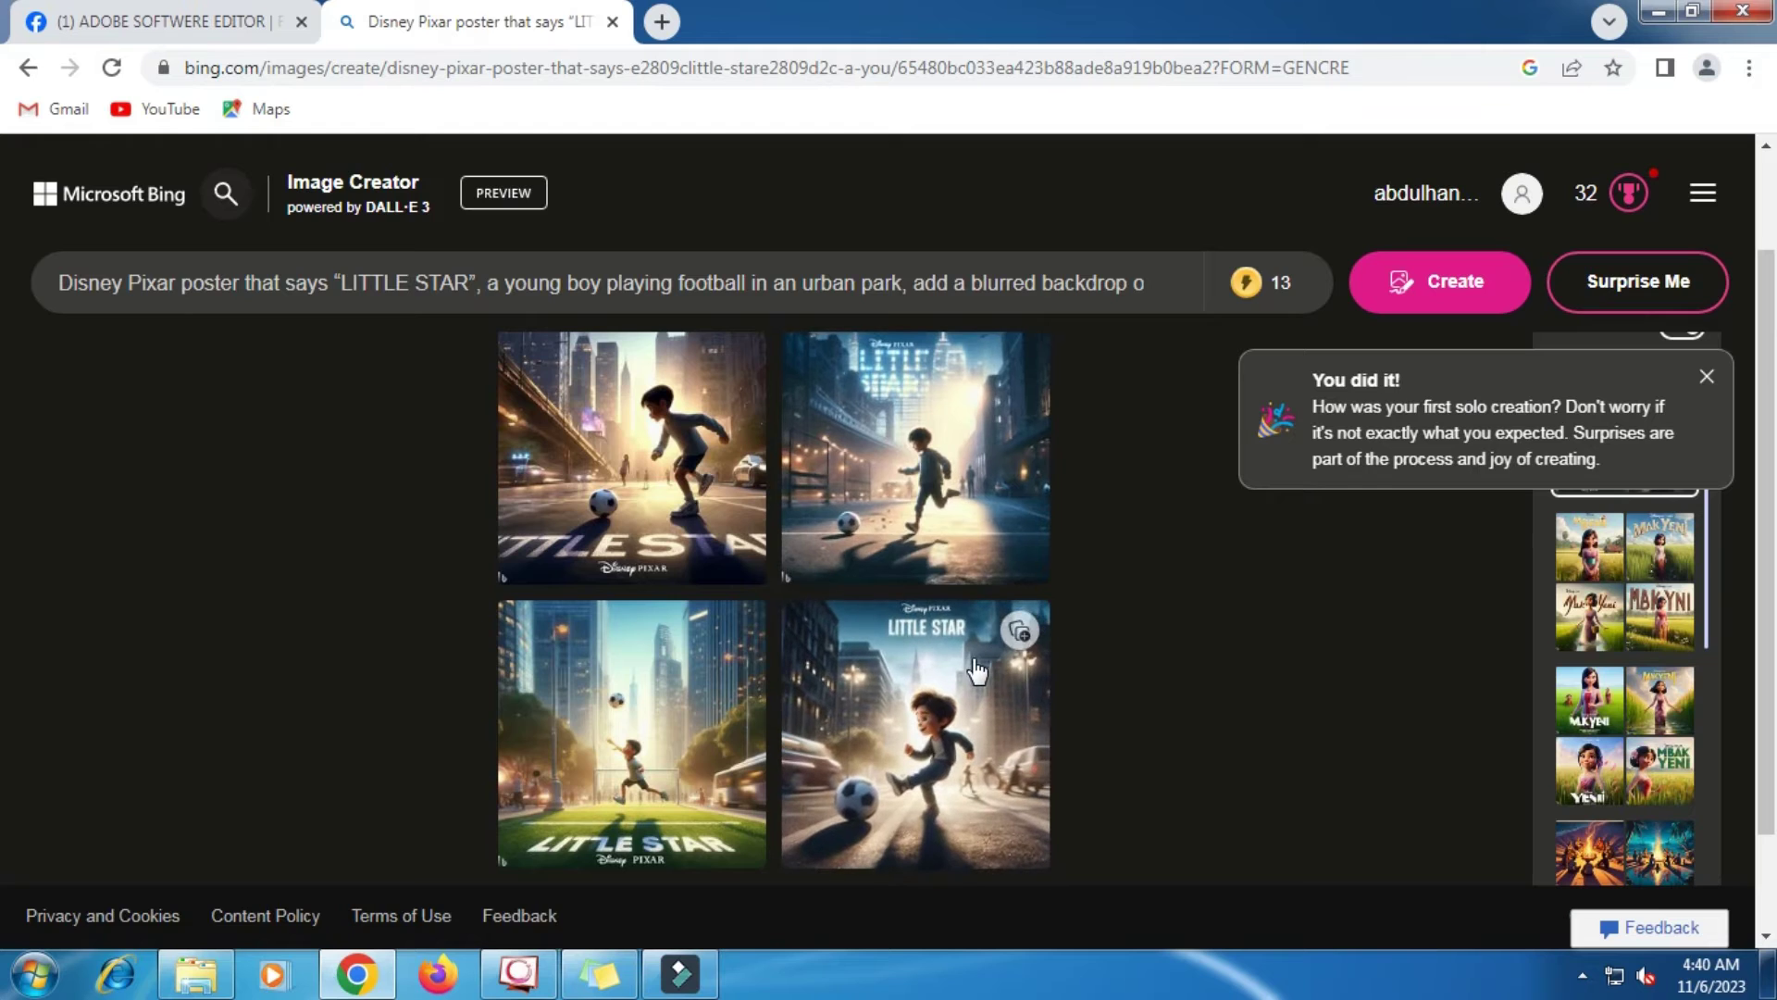
left_click(912, 704)
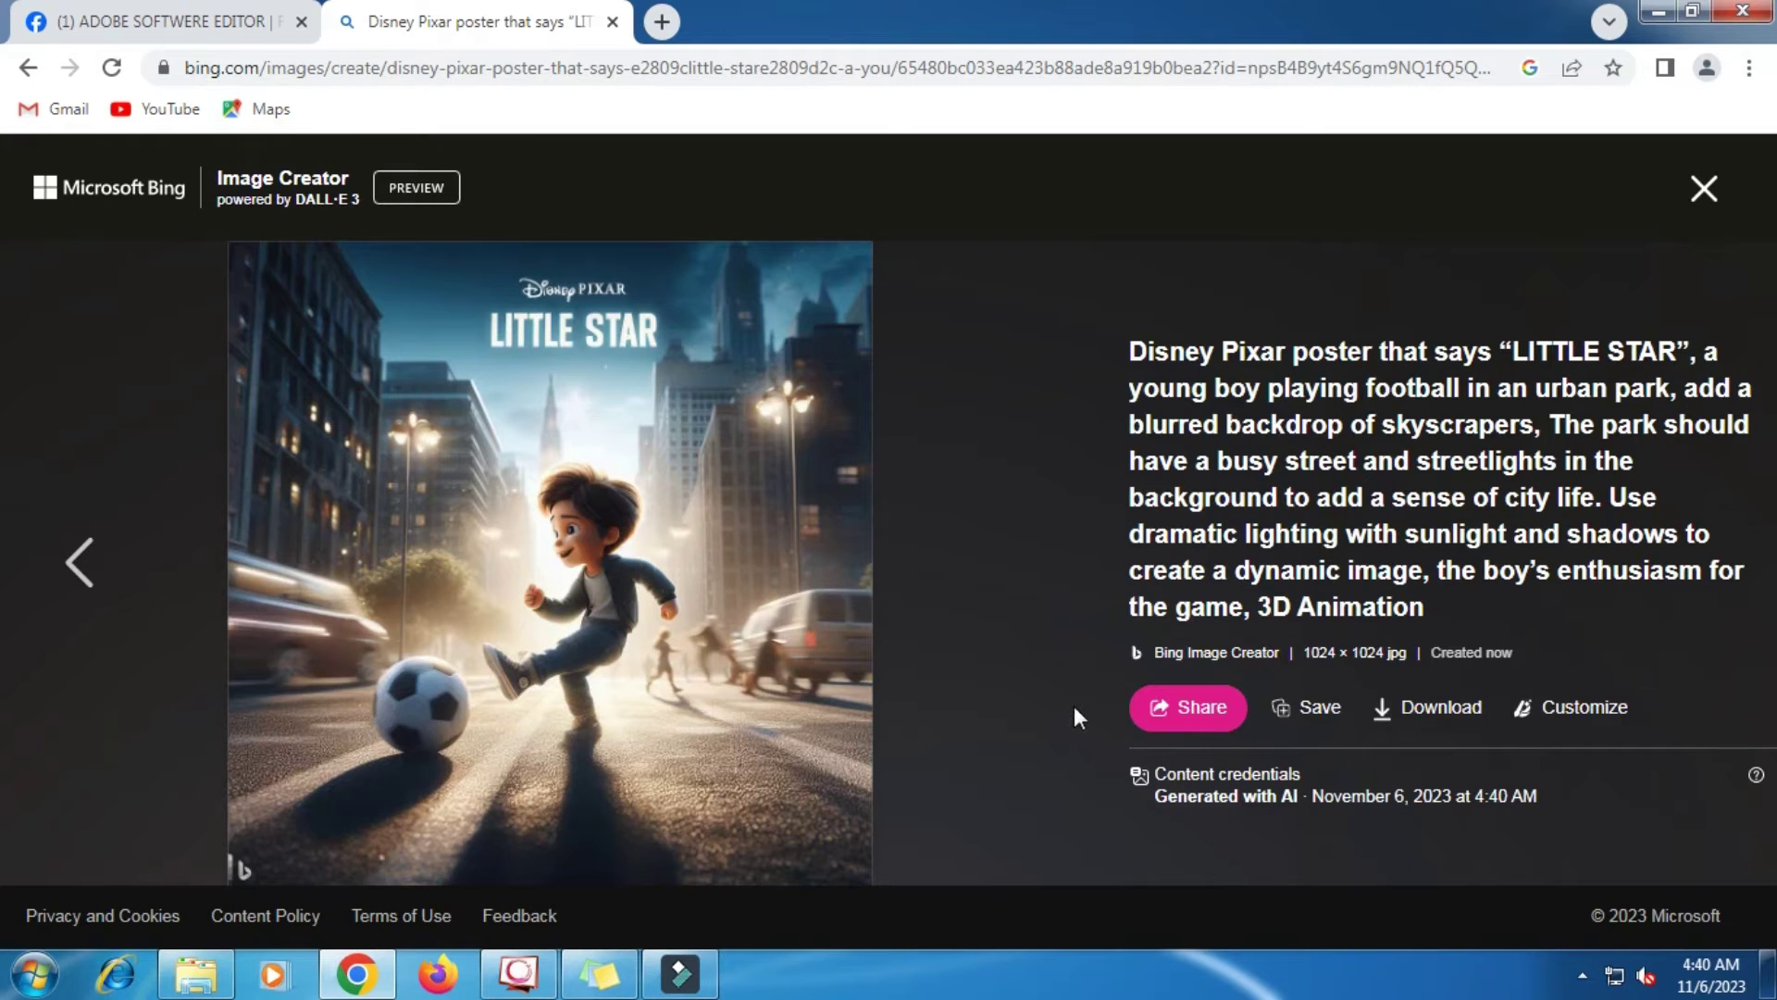
left_click(1433, 722)
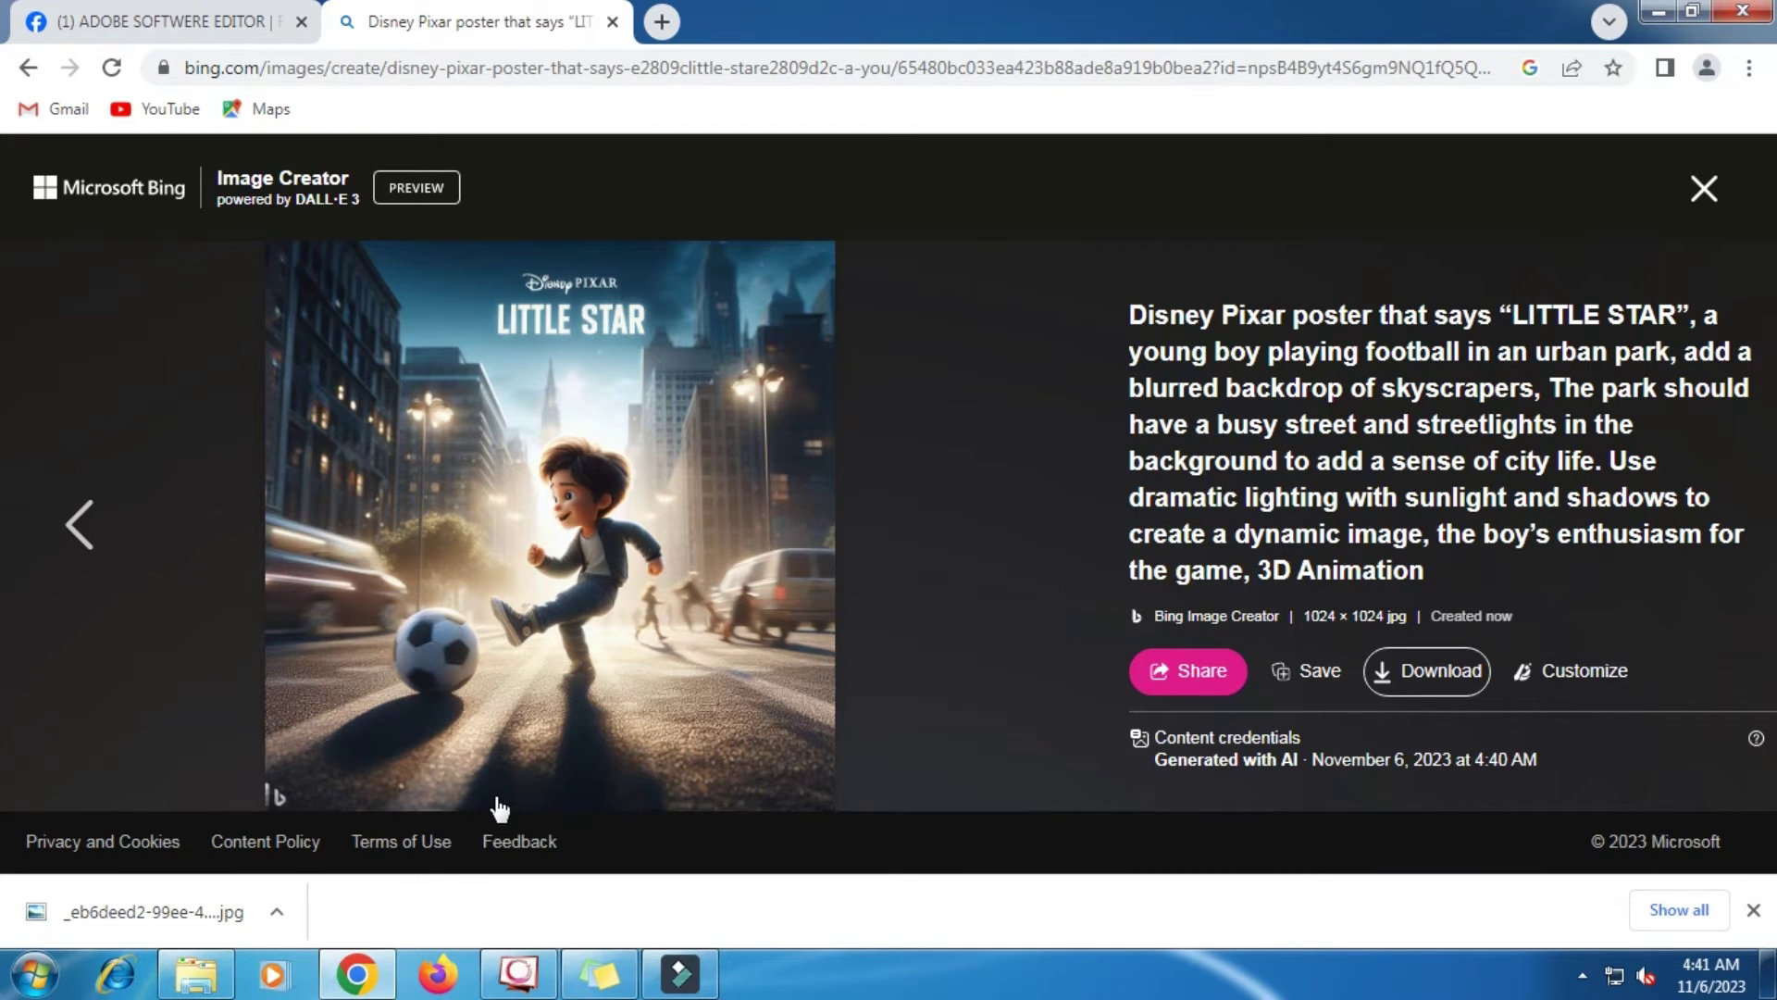
- Open the downloaded "LITTLE STAR" image, inspect it up close, and close the photo viewer
left_click(58, 912)
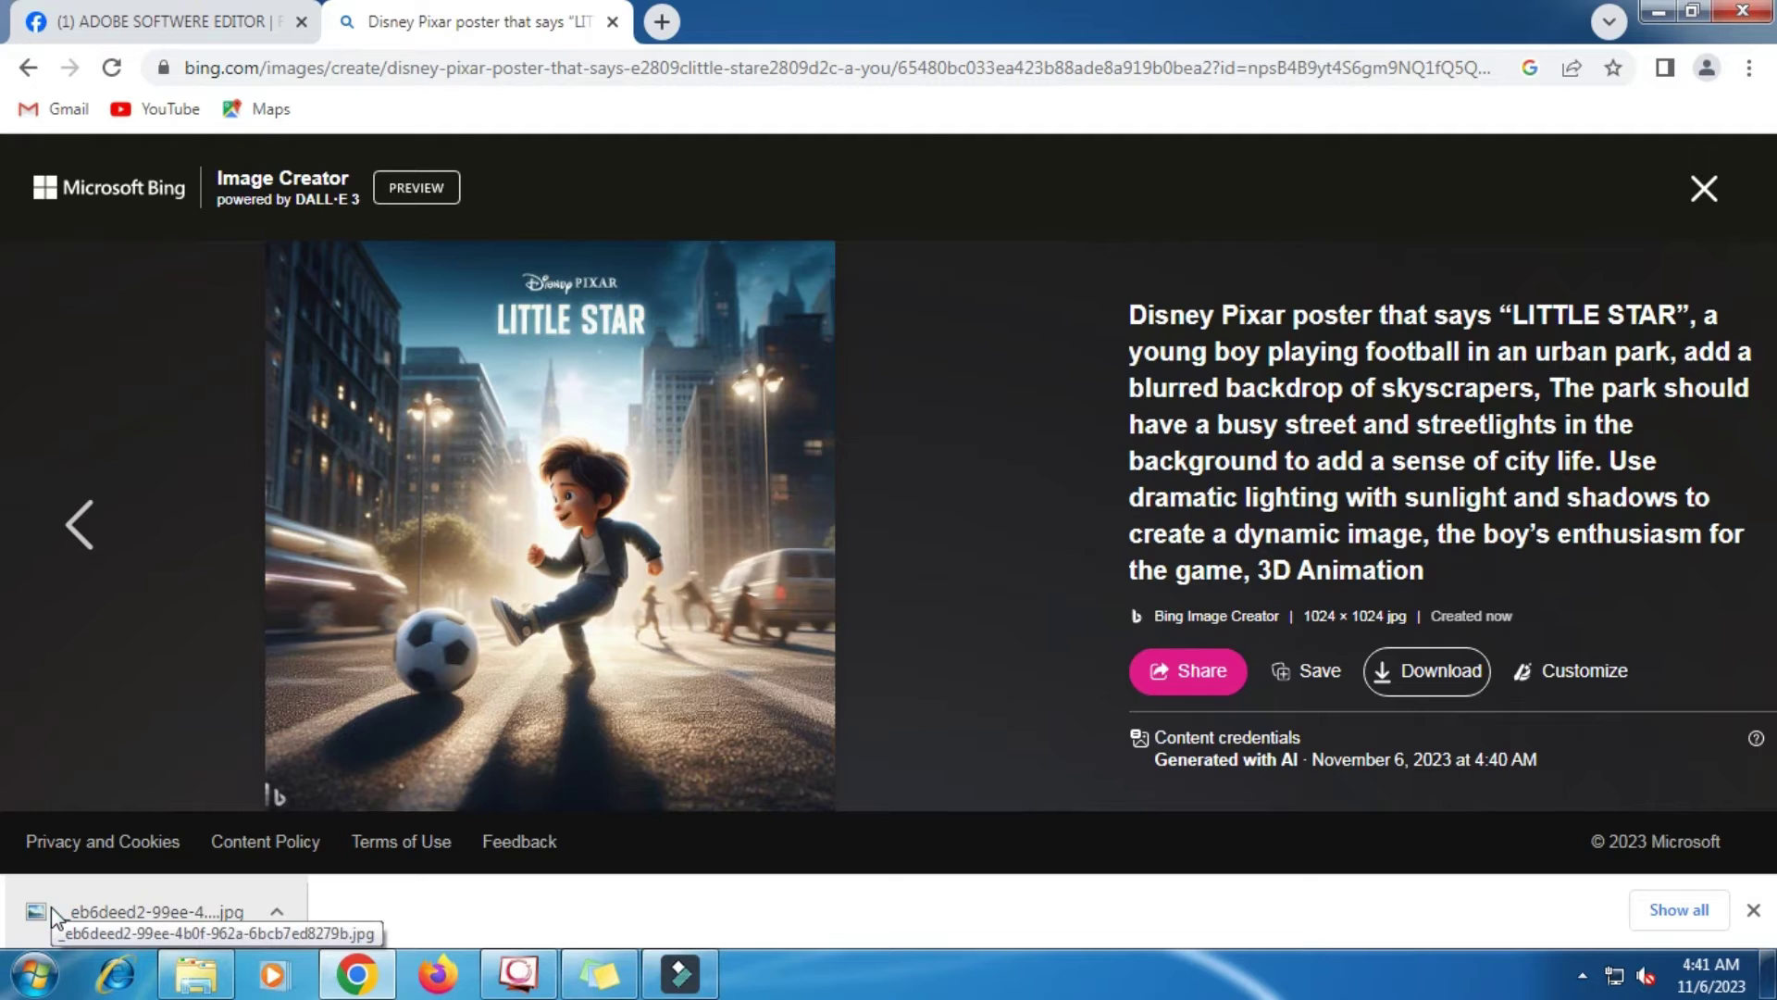
left_click(51, 912)
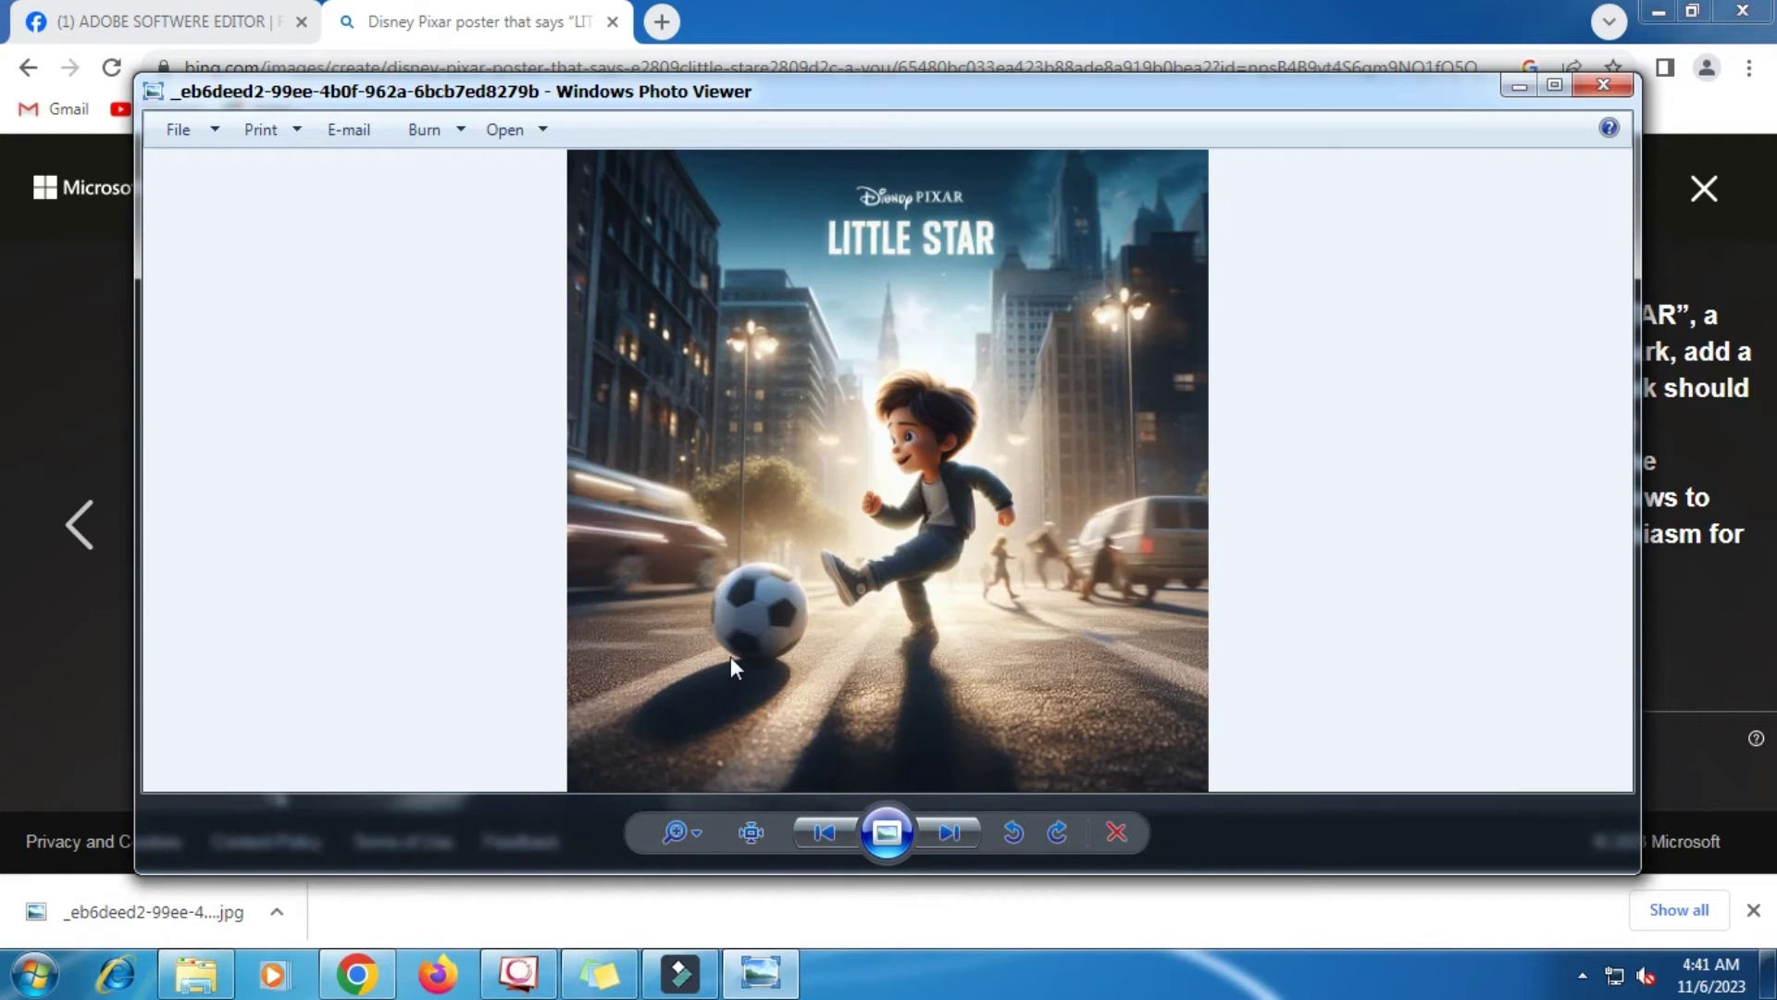
scroll(996, 480, "up", 1)
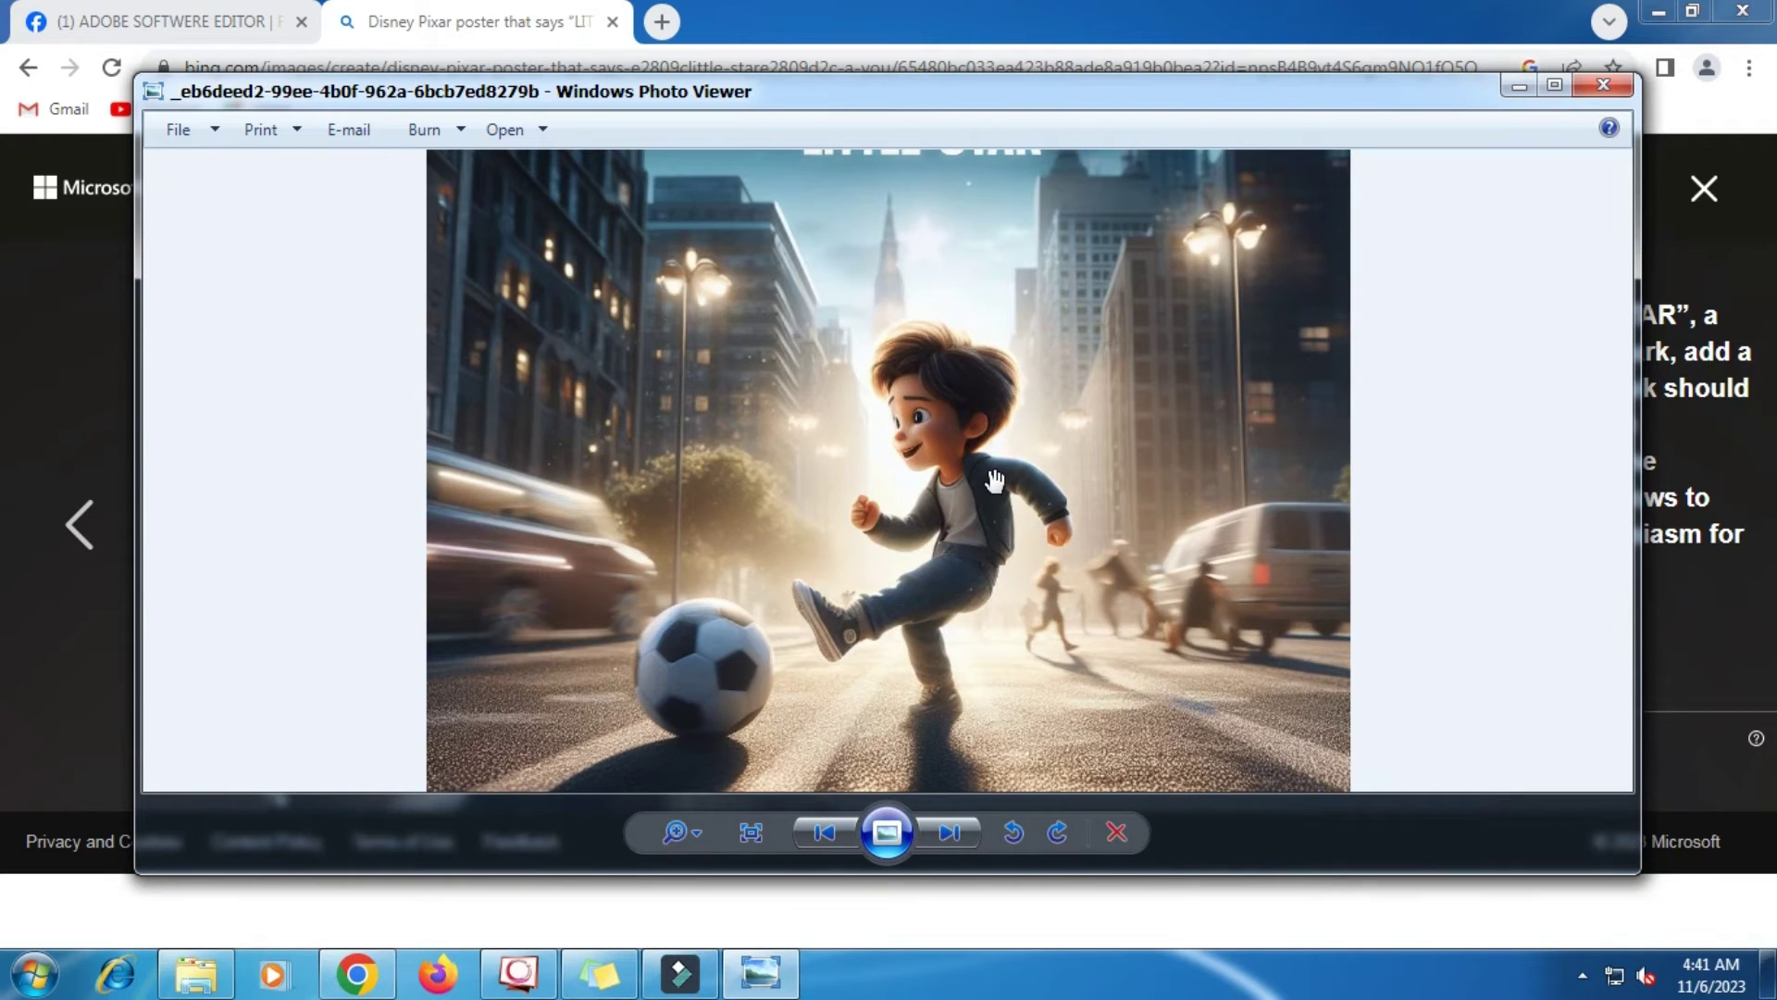
scroll(997, 480, "down", 1)
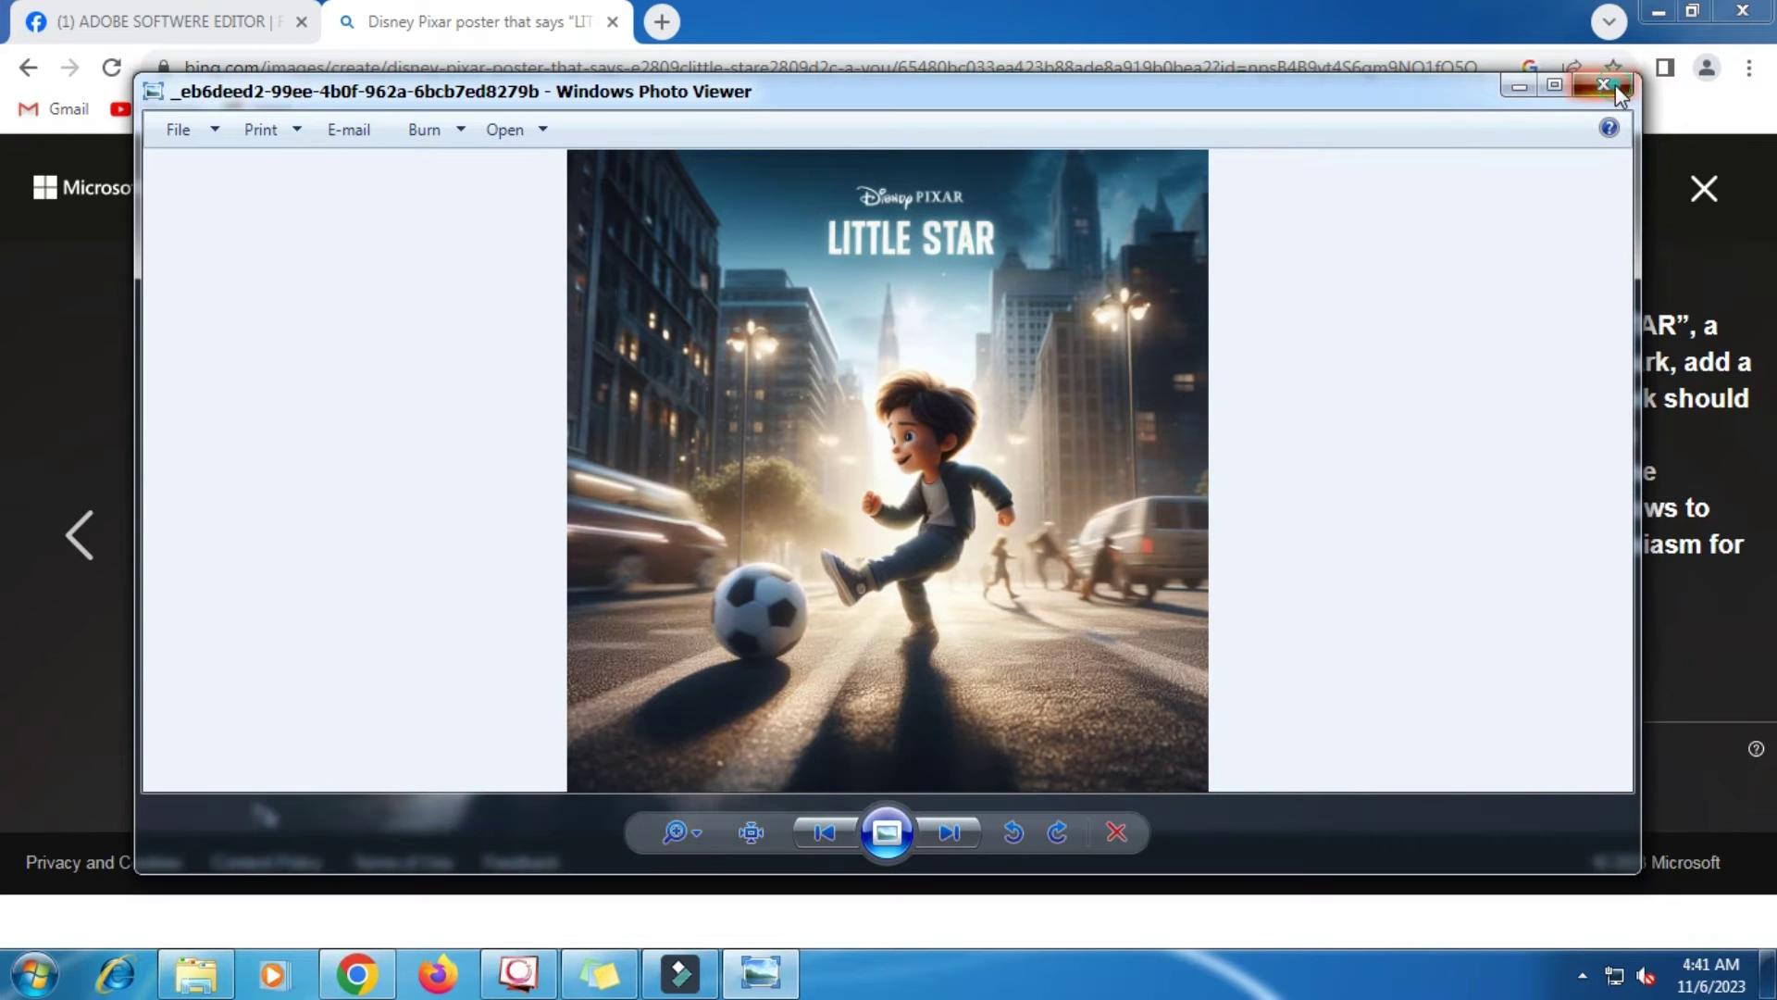
left_click(1614, 85)
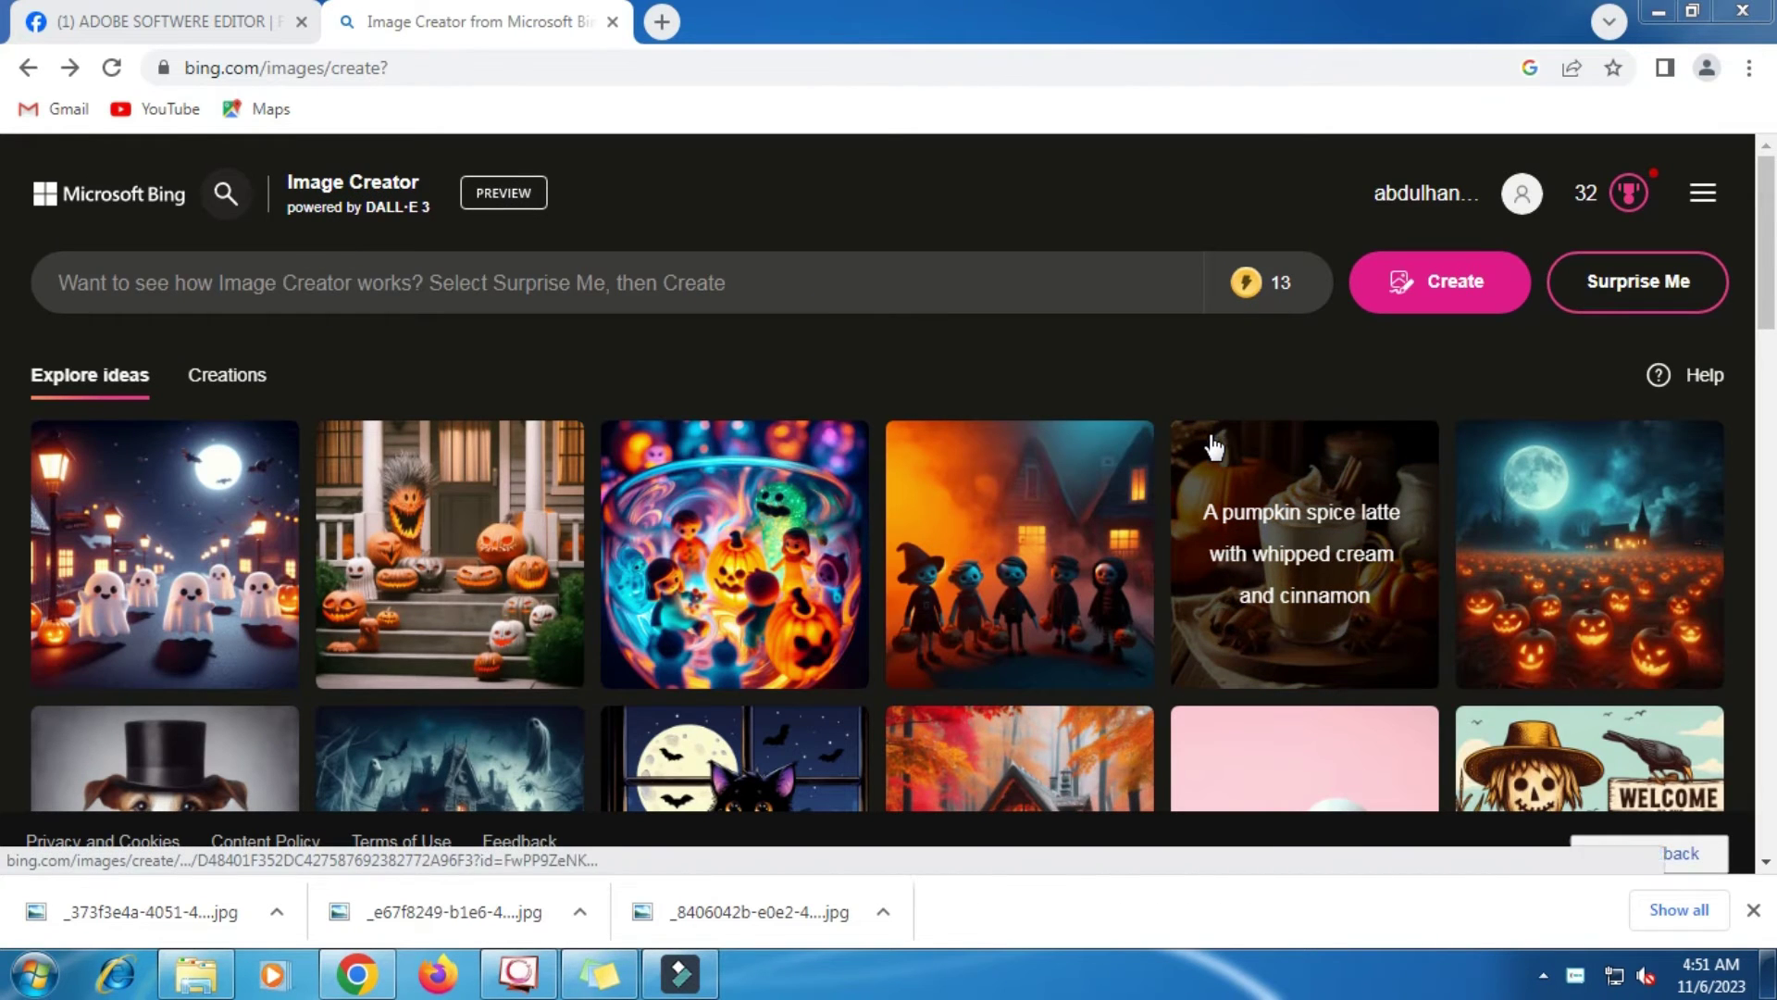
- Dismiss the browser's downloads bar and copy the entire Disney Pixar "ADVENTURE" poster prompt from the sticky note
left_click(1753, 909)
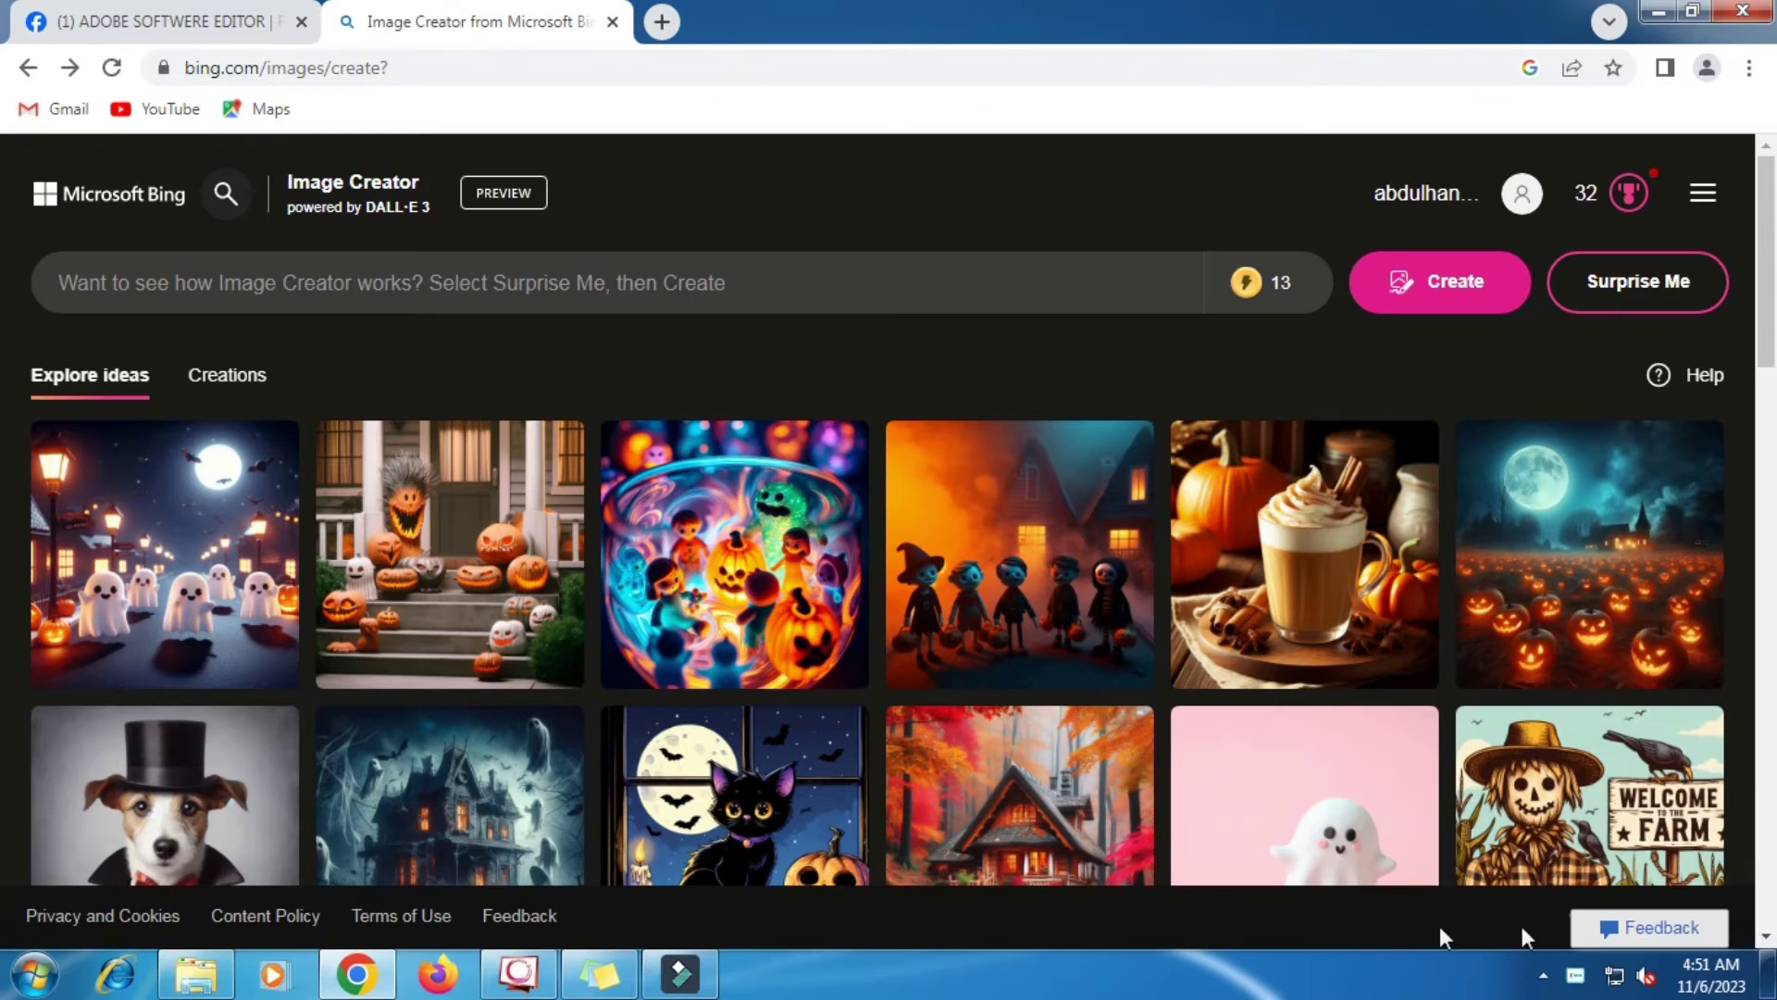
left_click(599, 977)
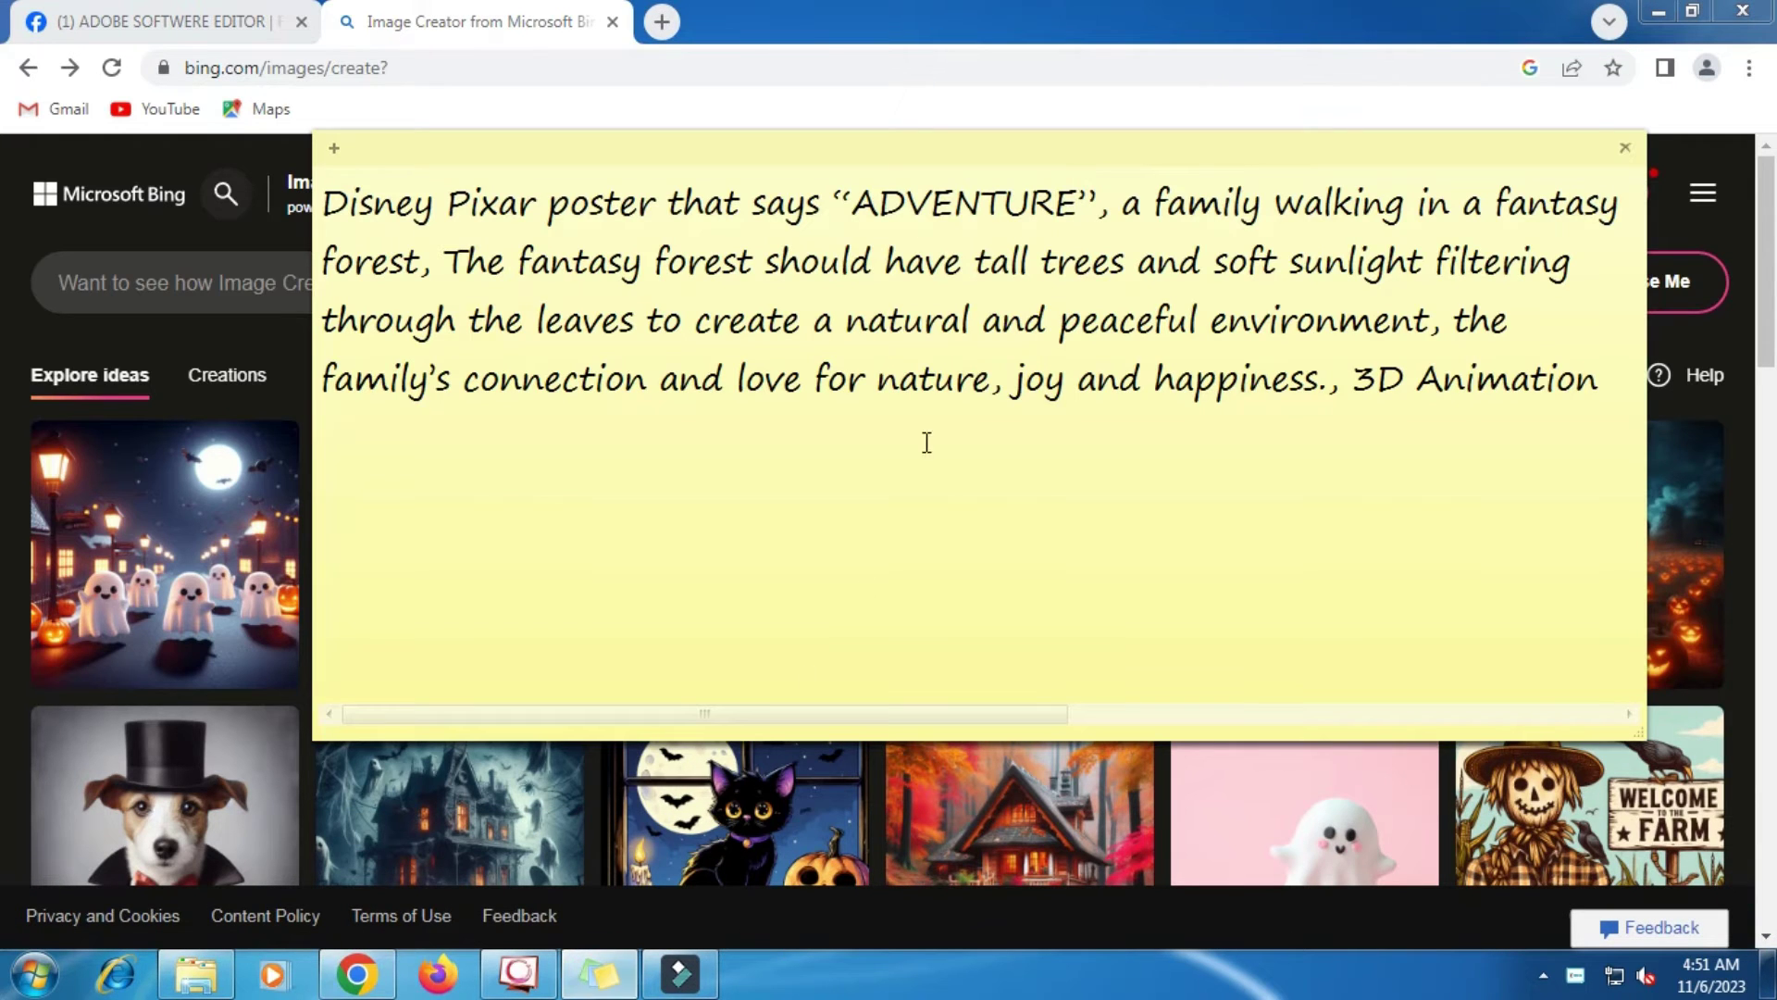
left_click(940, 354)
triple_click(940, 354)
right_click(940, 355)
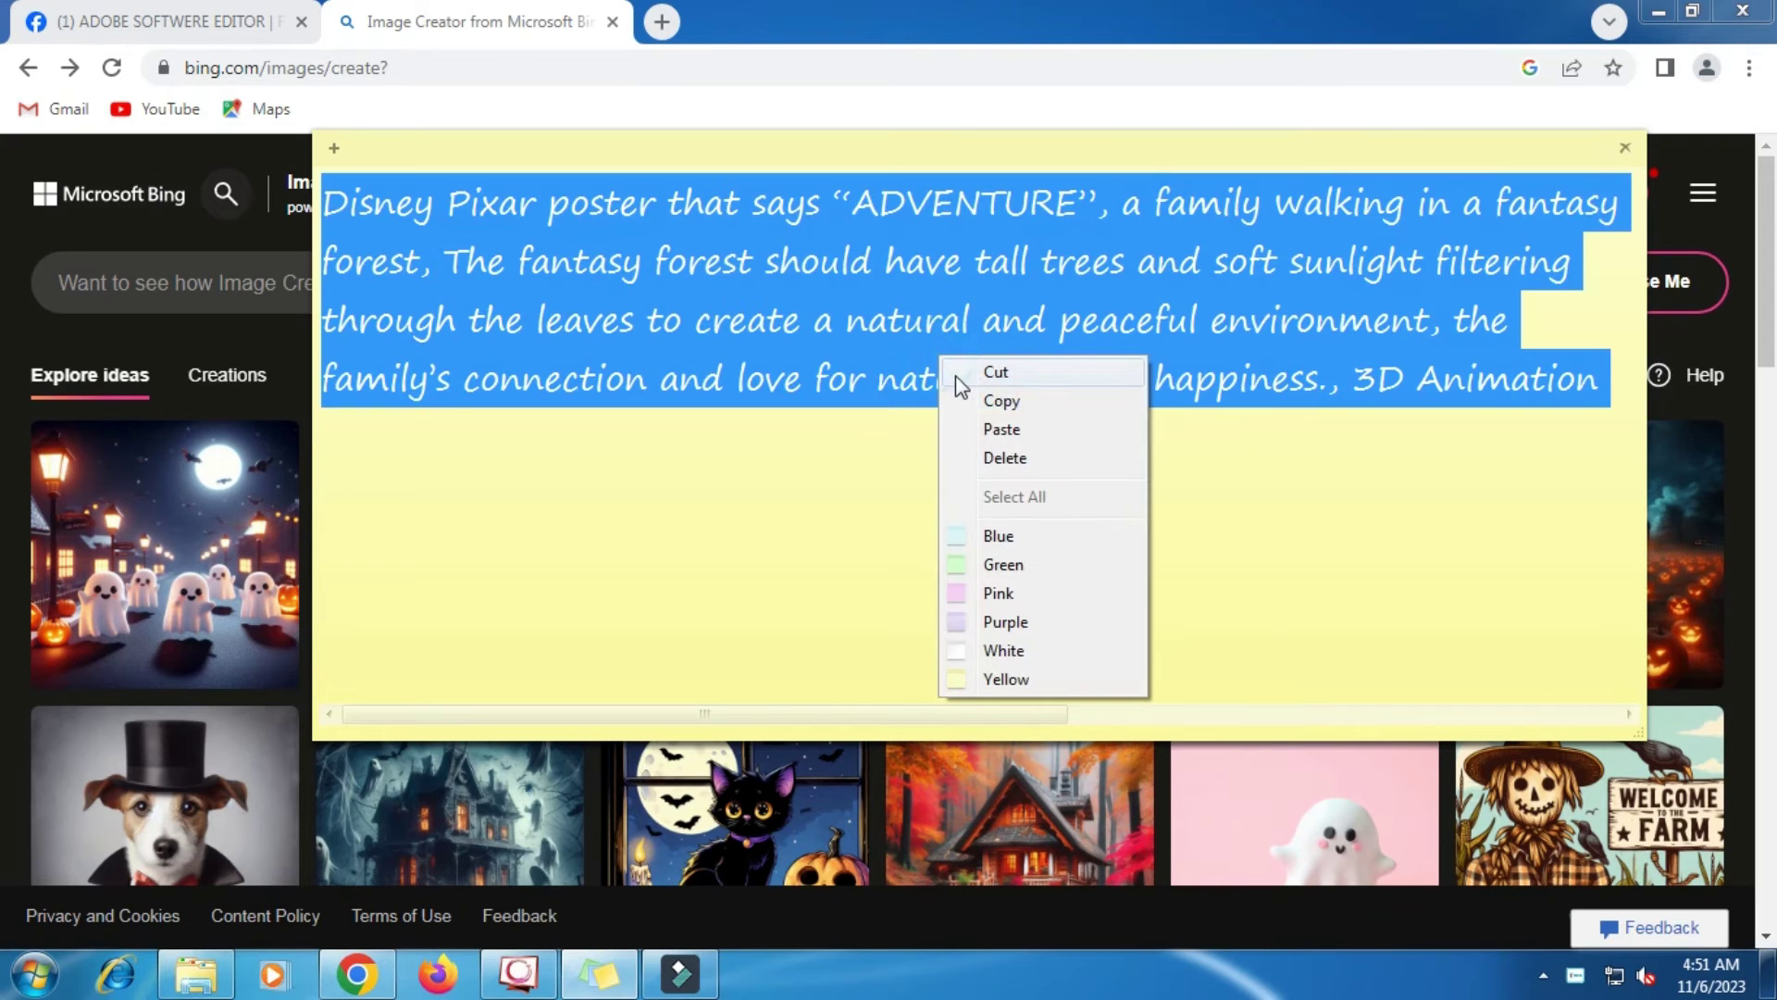
left_click(986, 403)
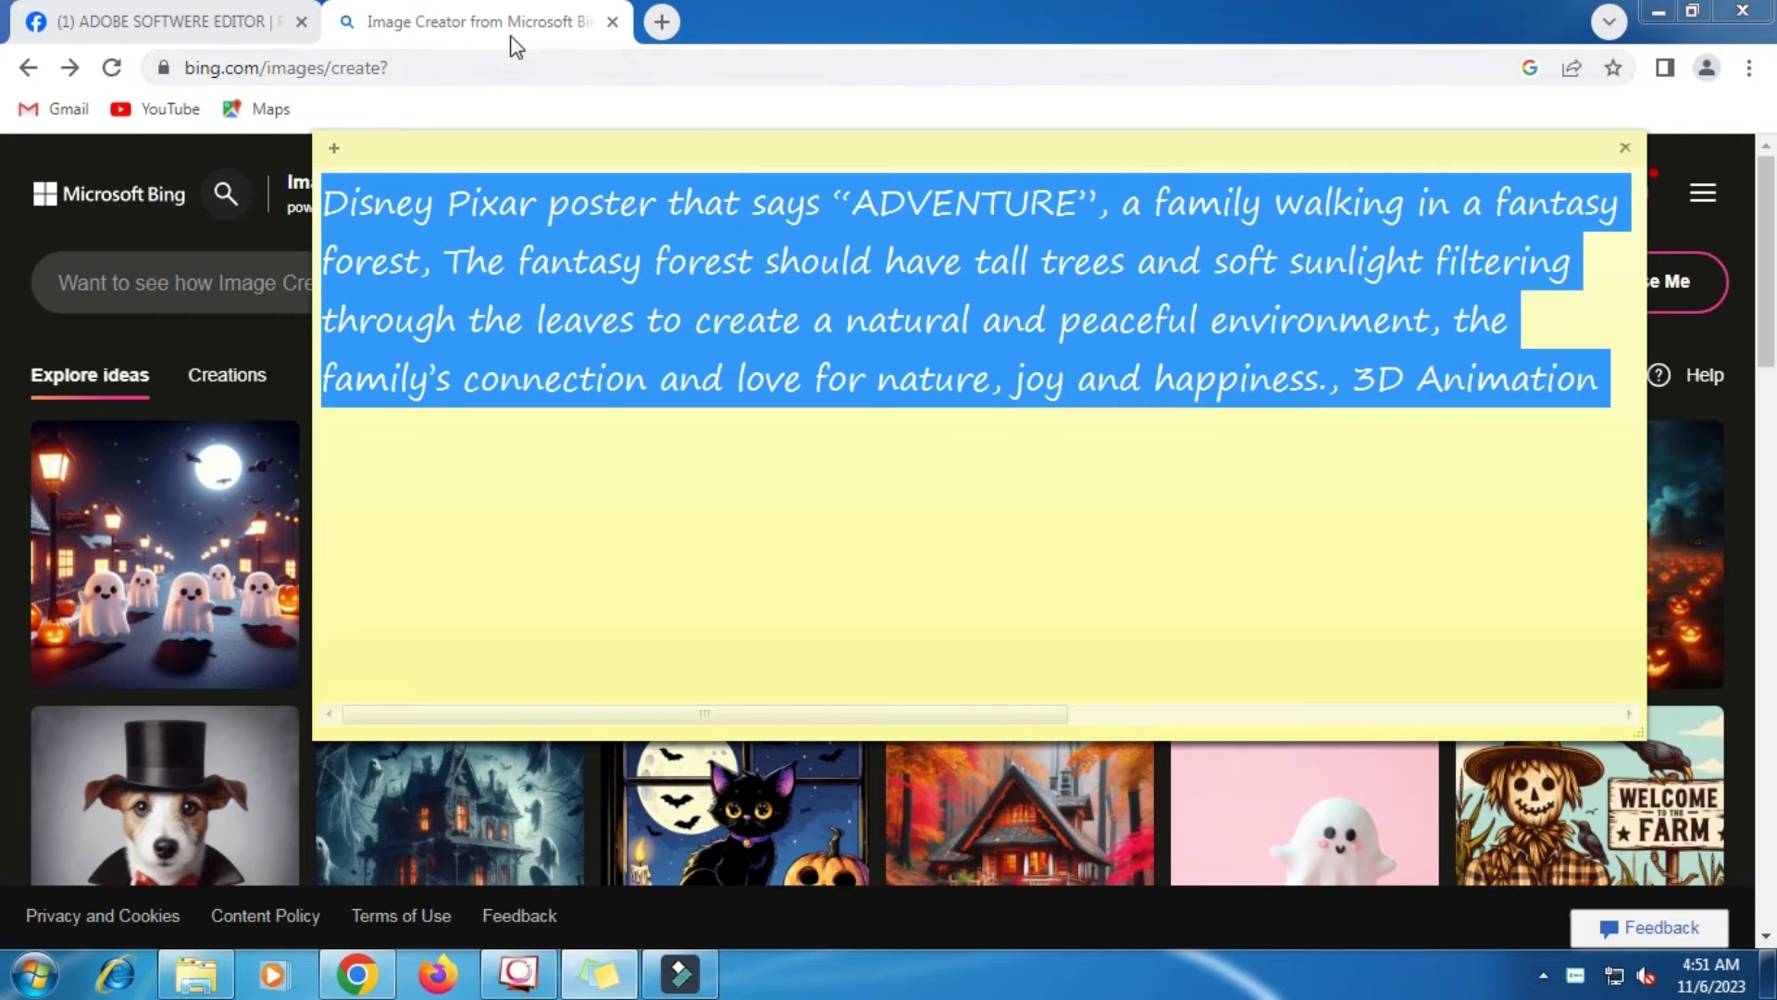
right_click(563, 231)
left_click(620, 274)
- Paste the copied "ADVENTURE" prompt into Image Creator in the browser and generate the images
left_click(535, 28)
right_click(552, 275)
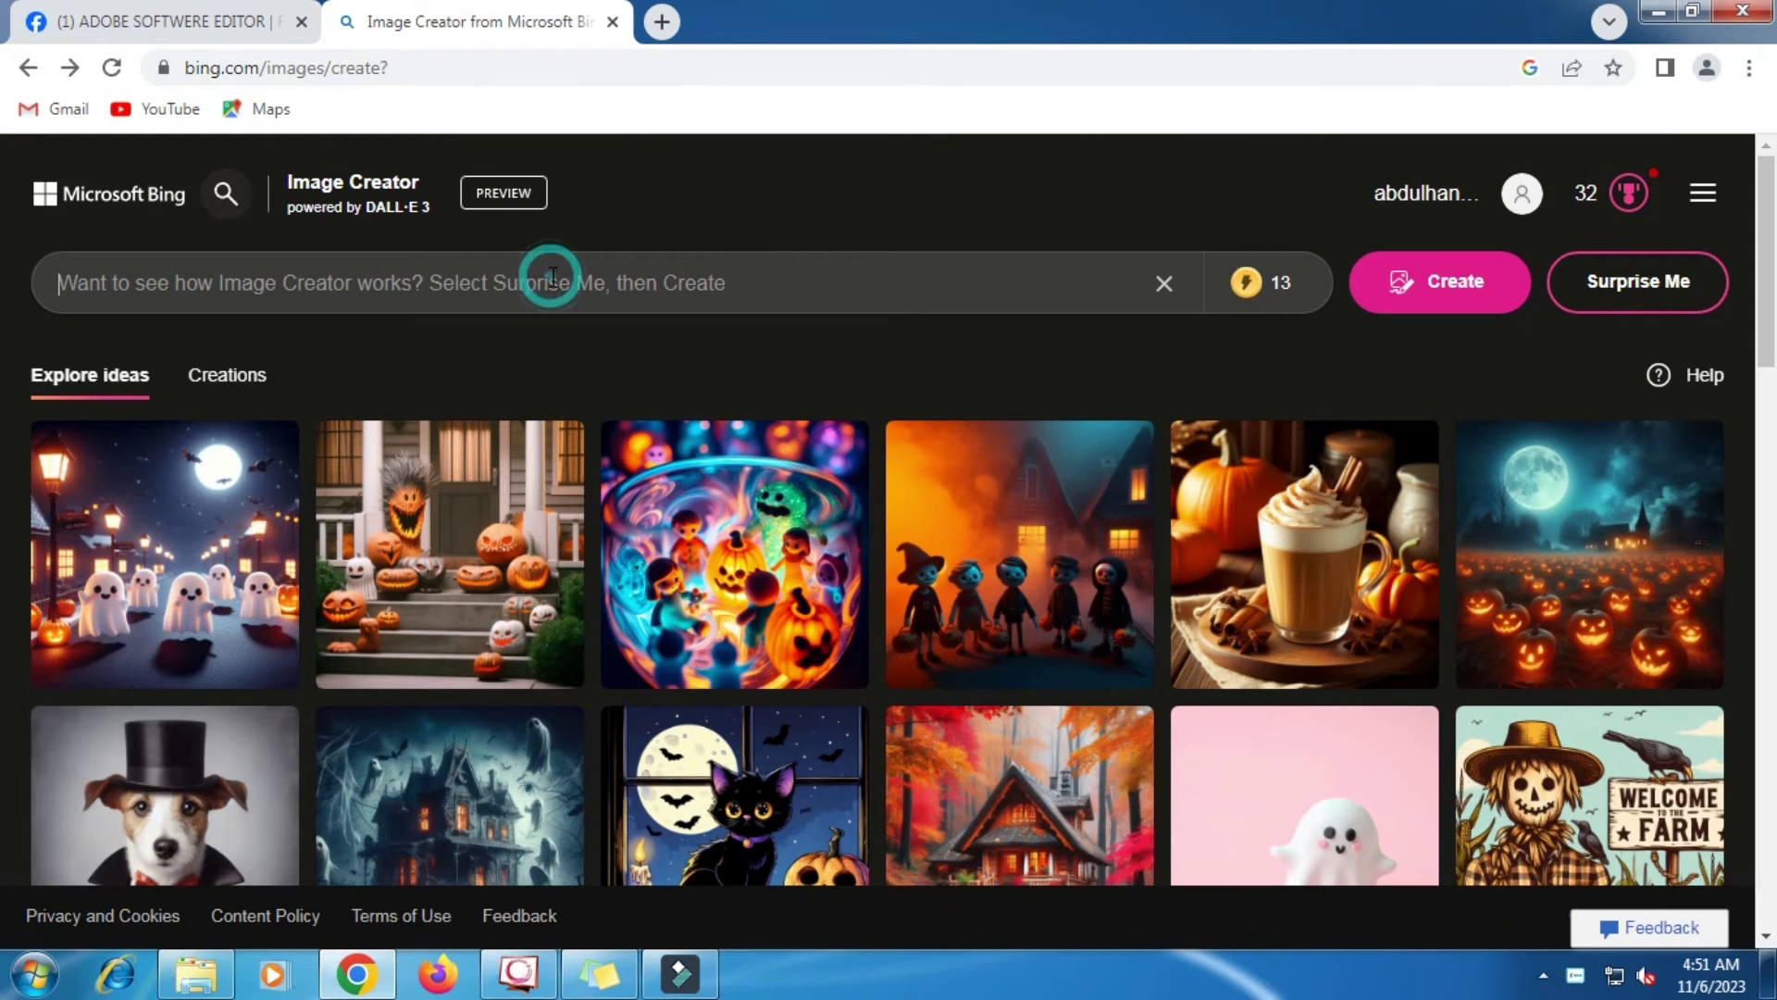
left_click(616, 437)
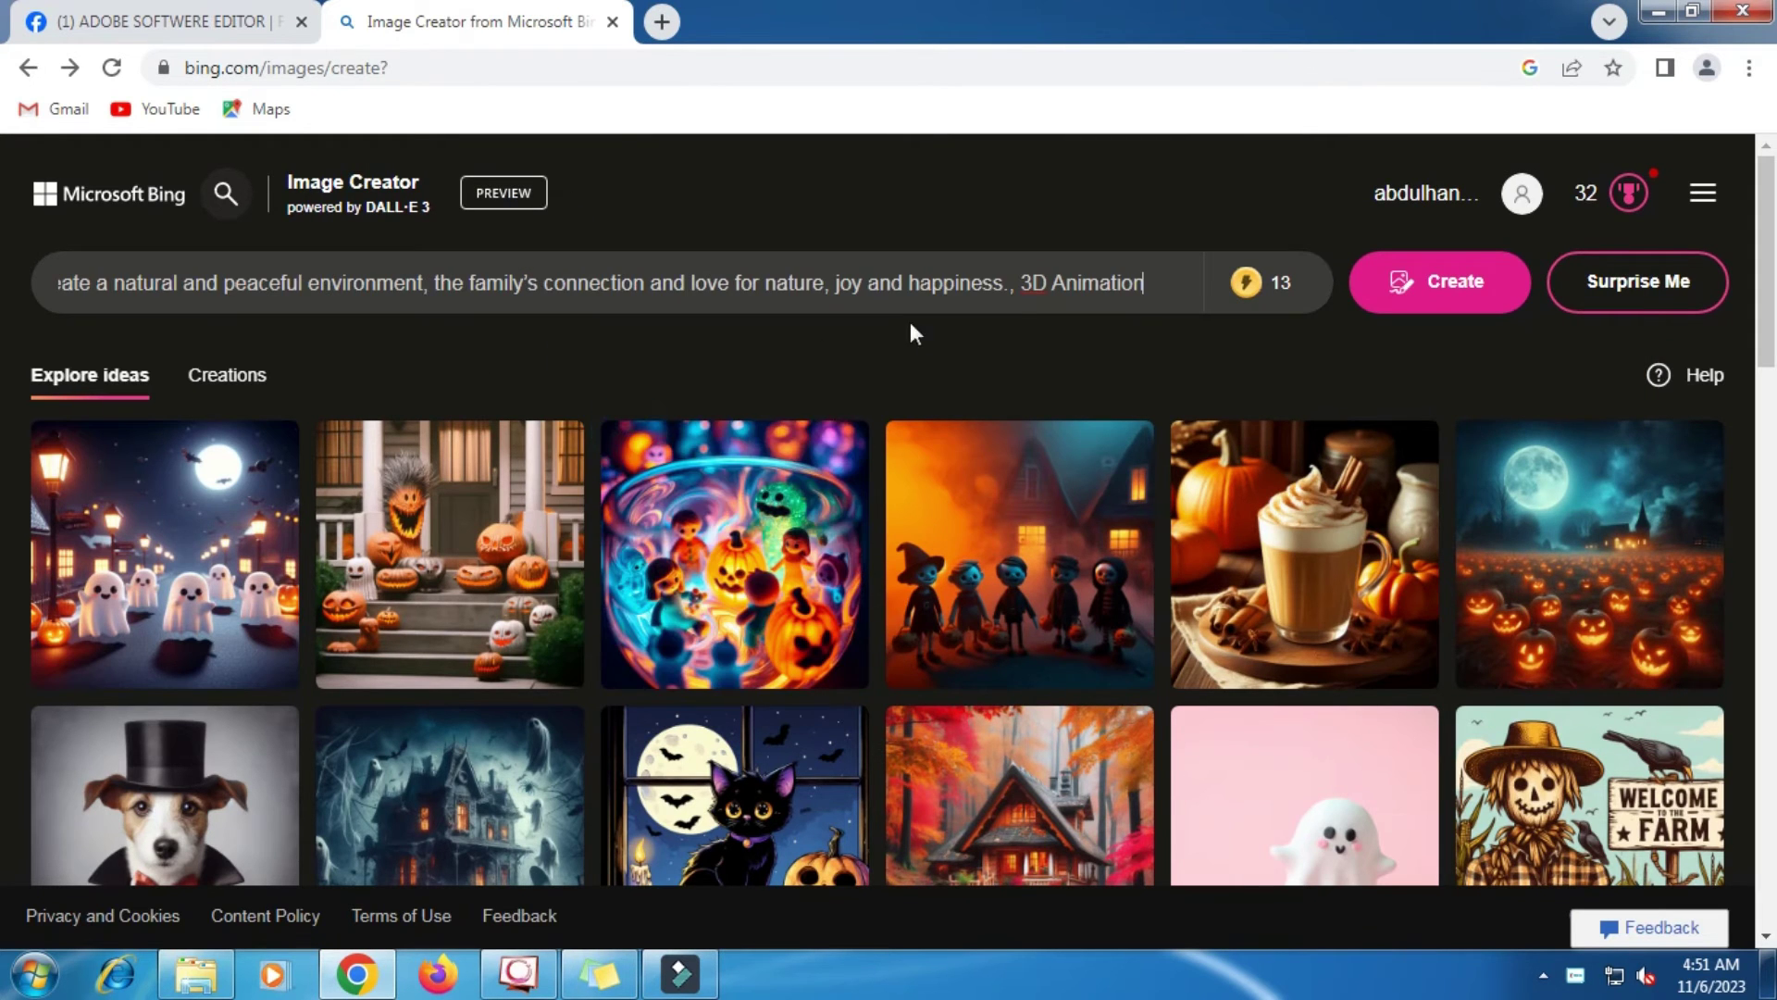
left_click(1446, 290)
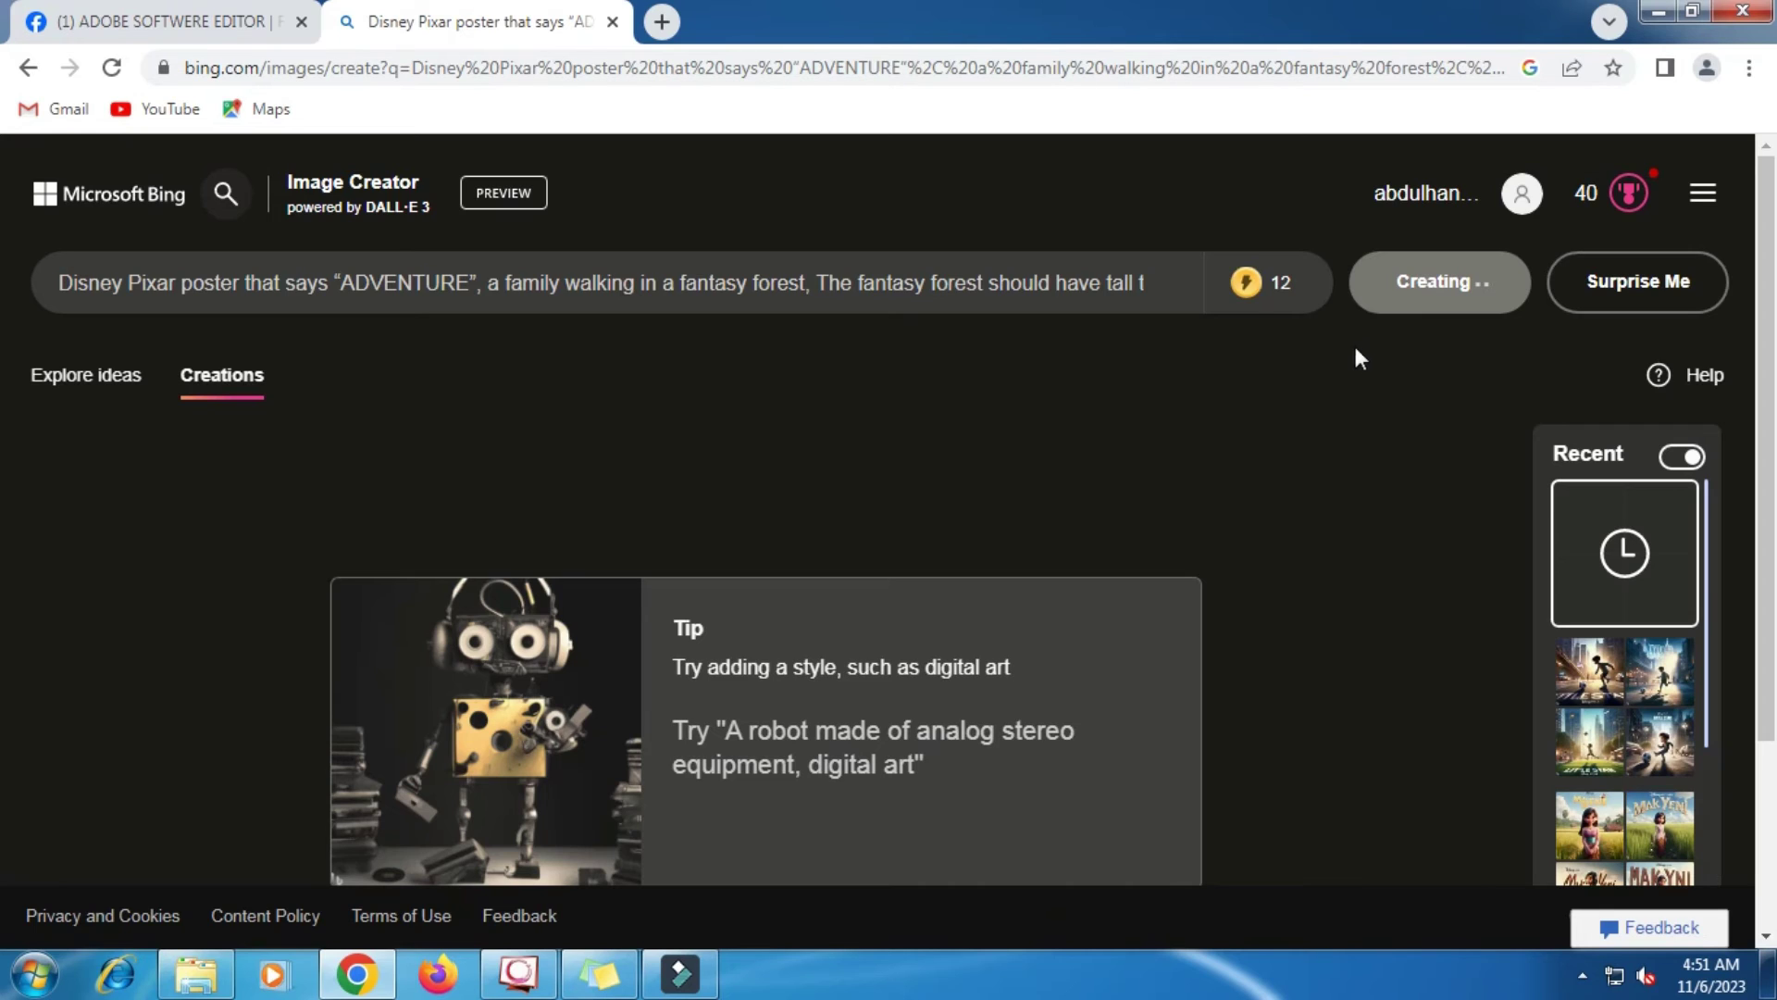
- Open the first generated poster, with the correctly spelled "ADVENTURE" title, and download it
mouse_move(1325, 313)
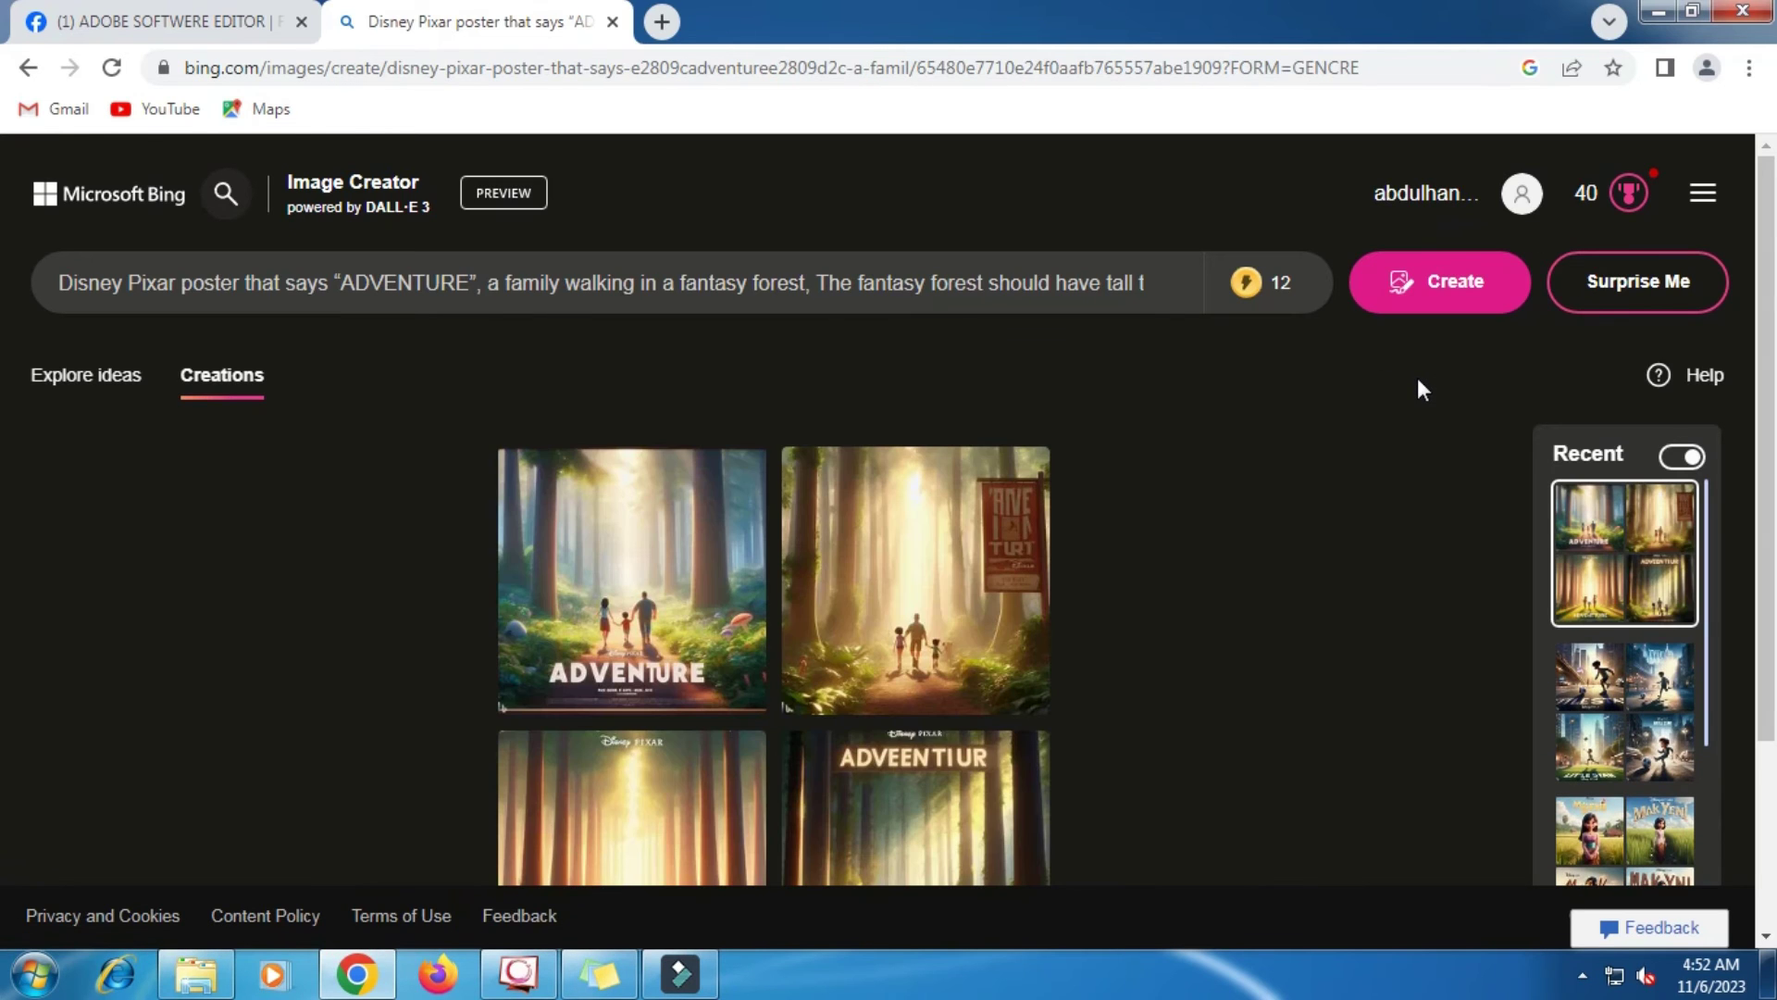
scroll(1323, 426, "down", 1)
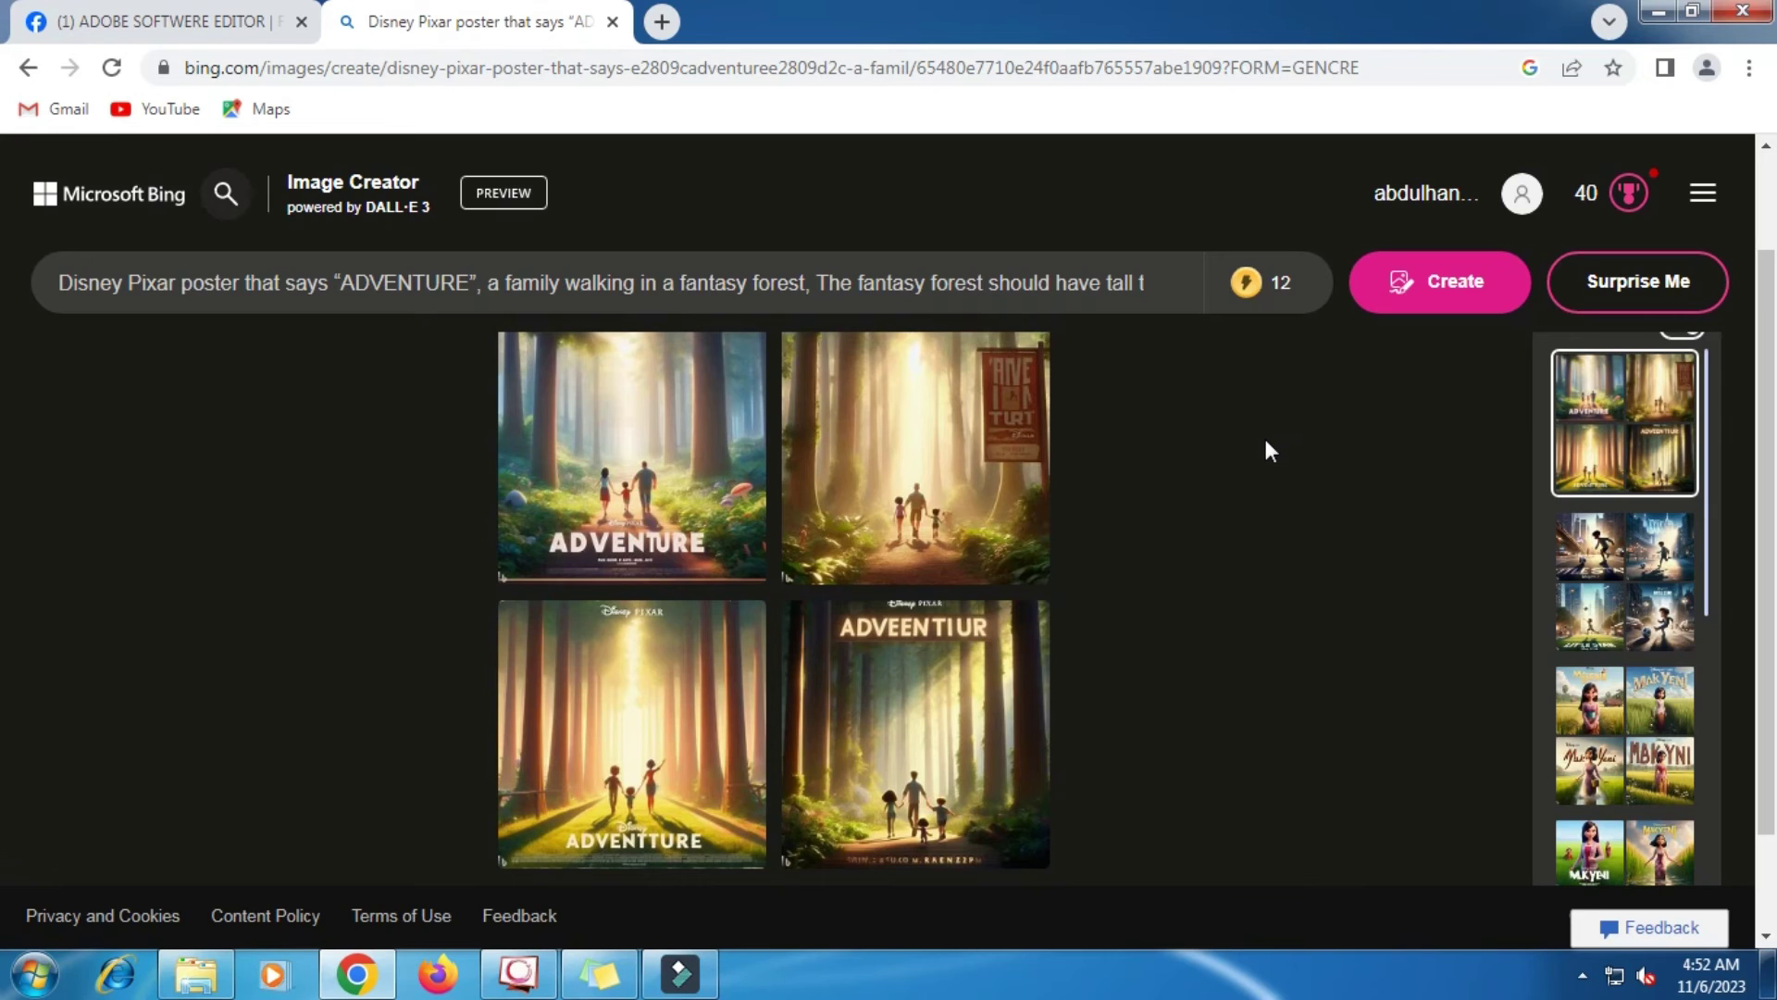
left_click(685, 474)
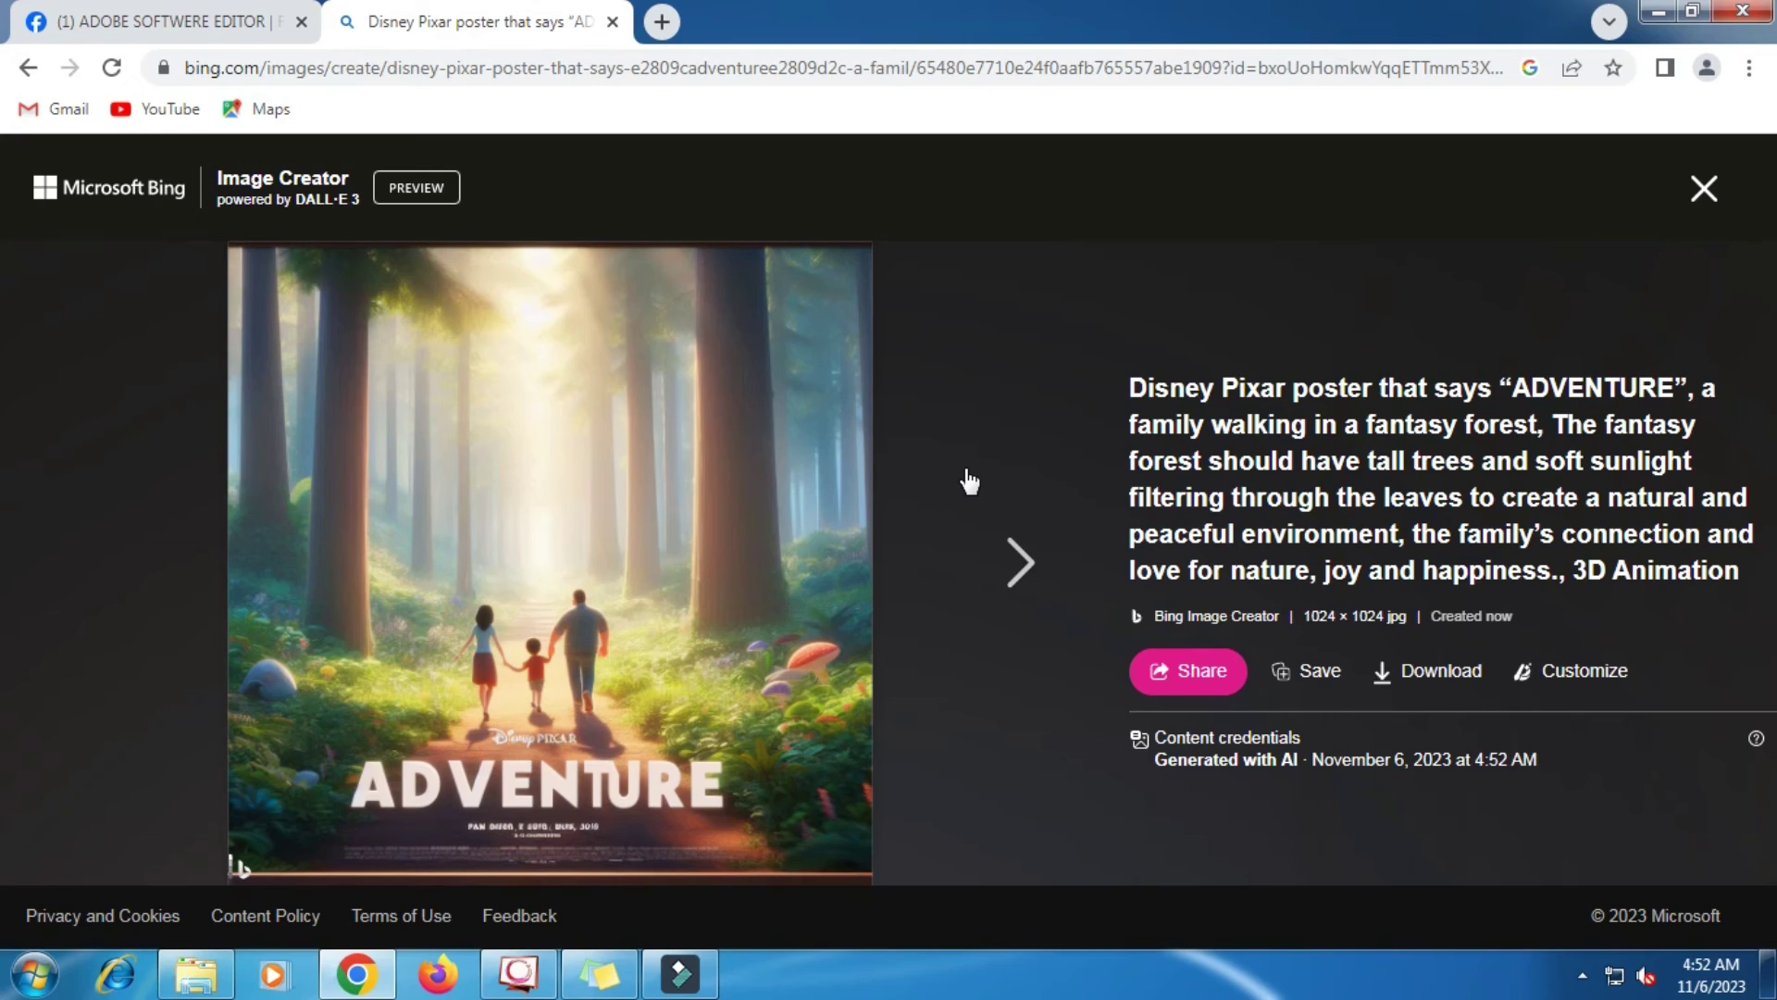
left_click(1441, 683)
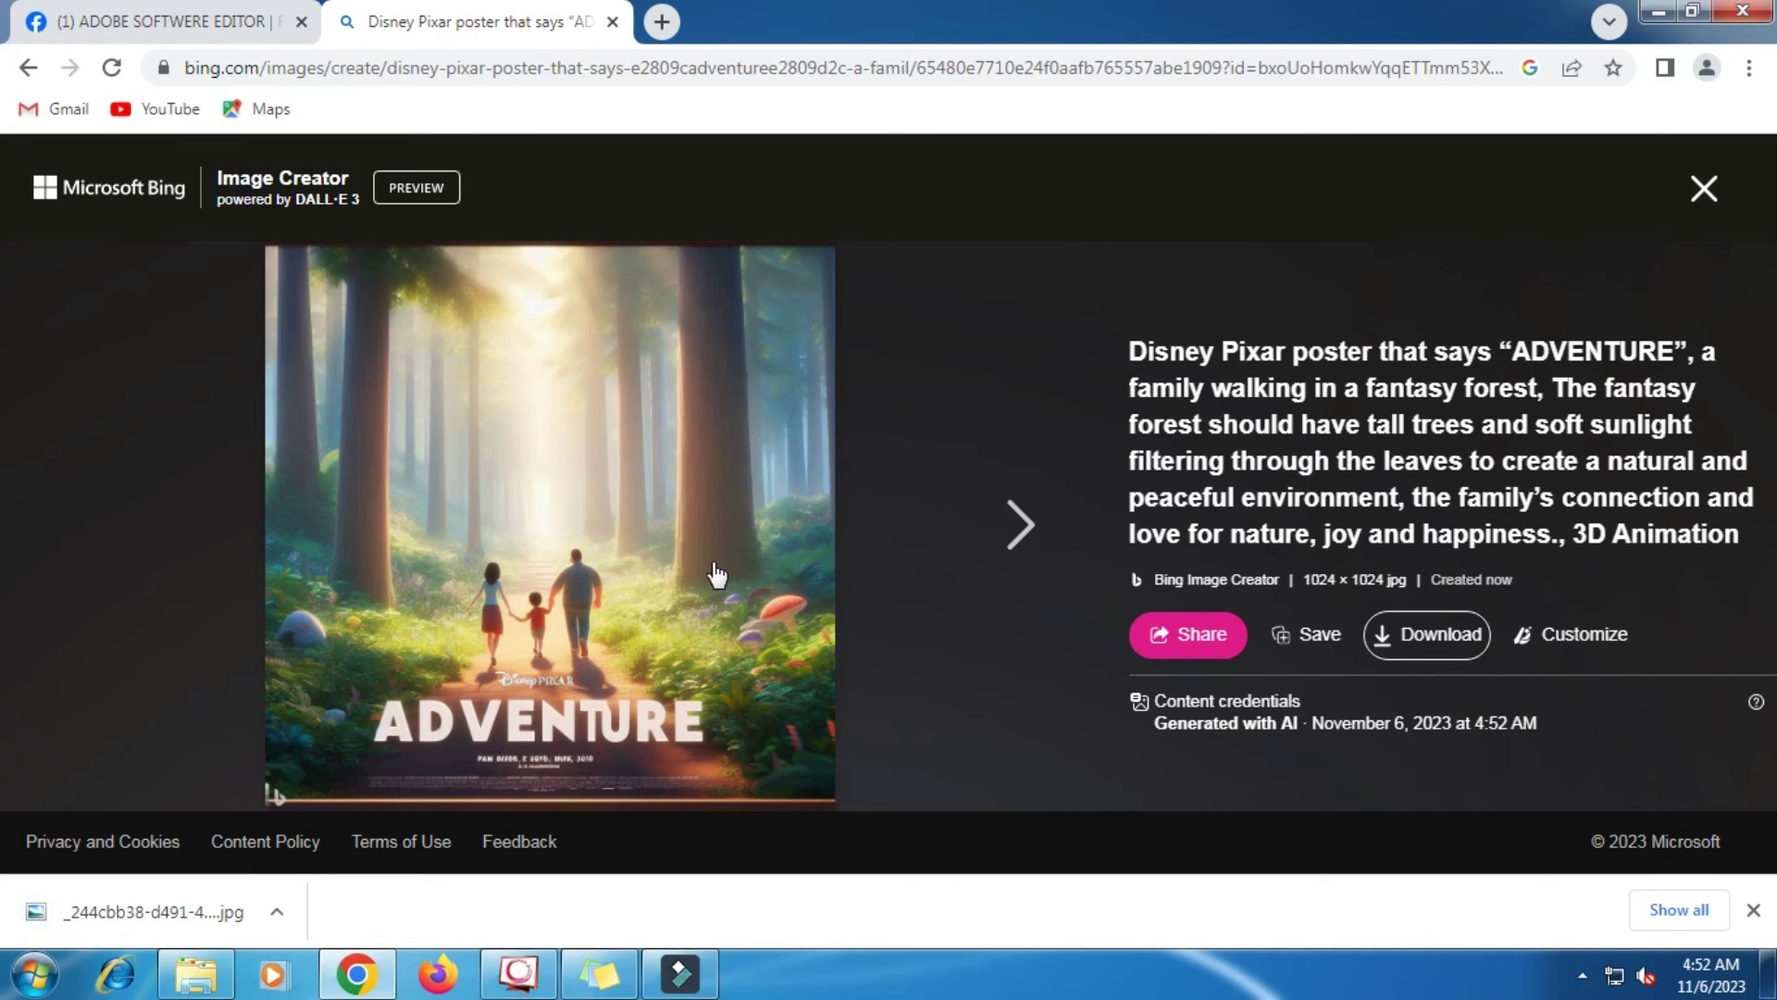
- Open the downloaded "ADVENTURE" image, inspect it up close, and close the photo viewer
left_click(92, 911)
scroll(826, 615, "up", 2)
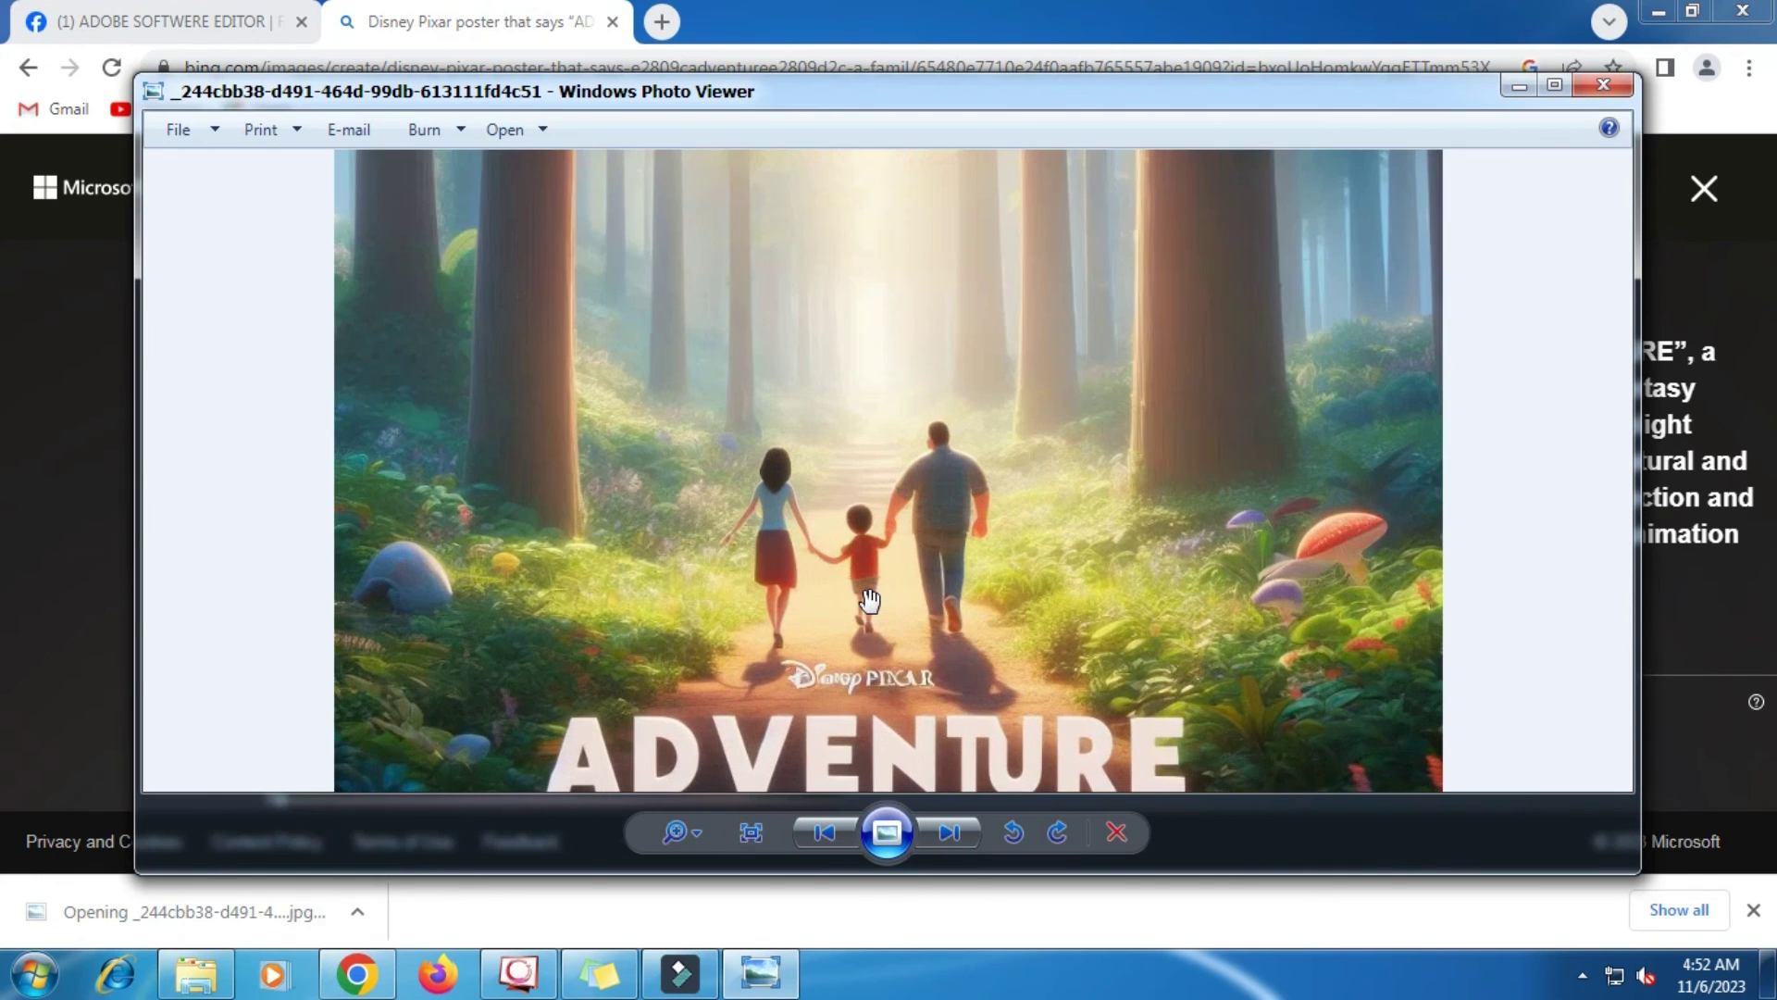
scroll(870, 600, "down", 1)
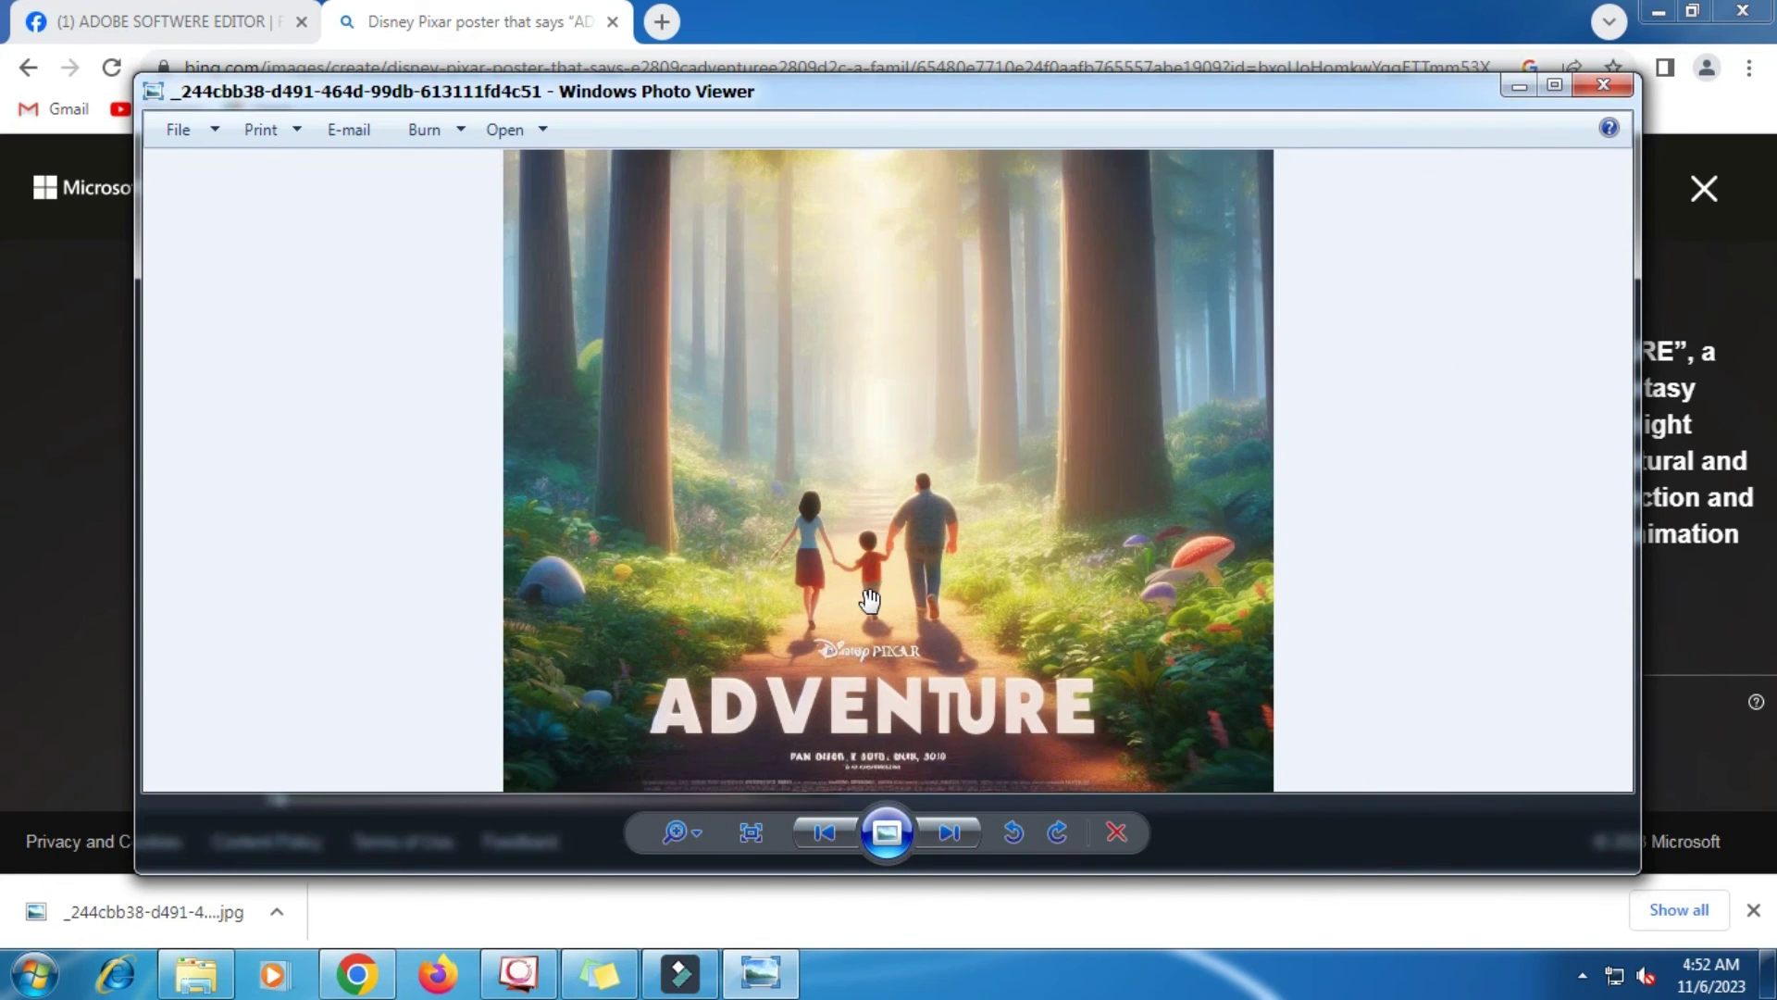
left_click(1603, 84)
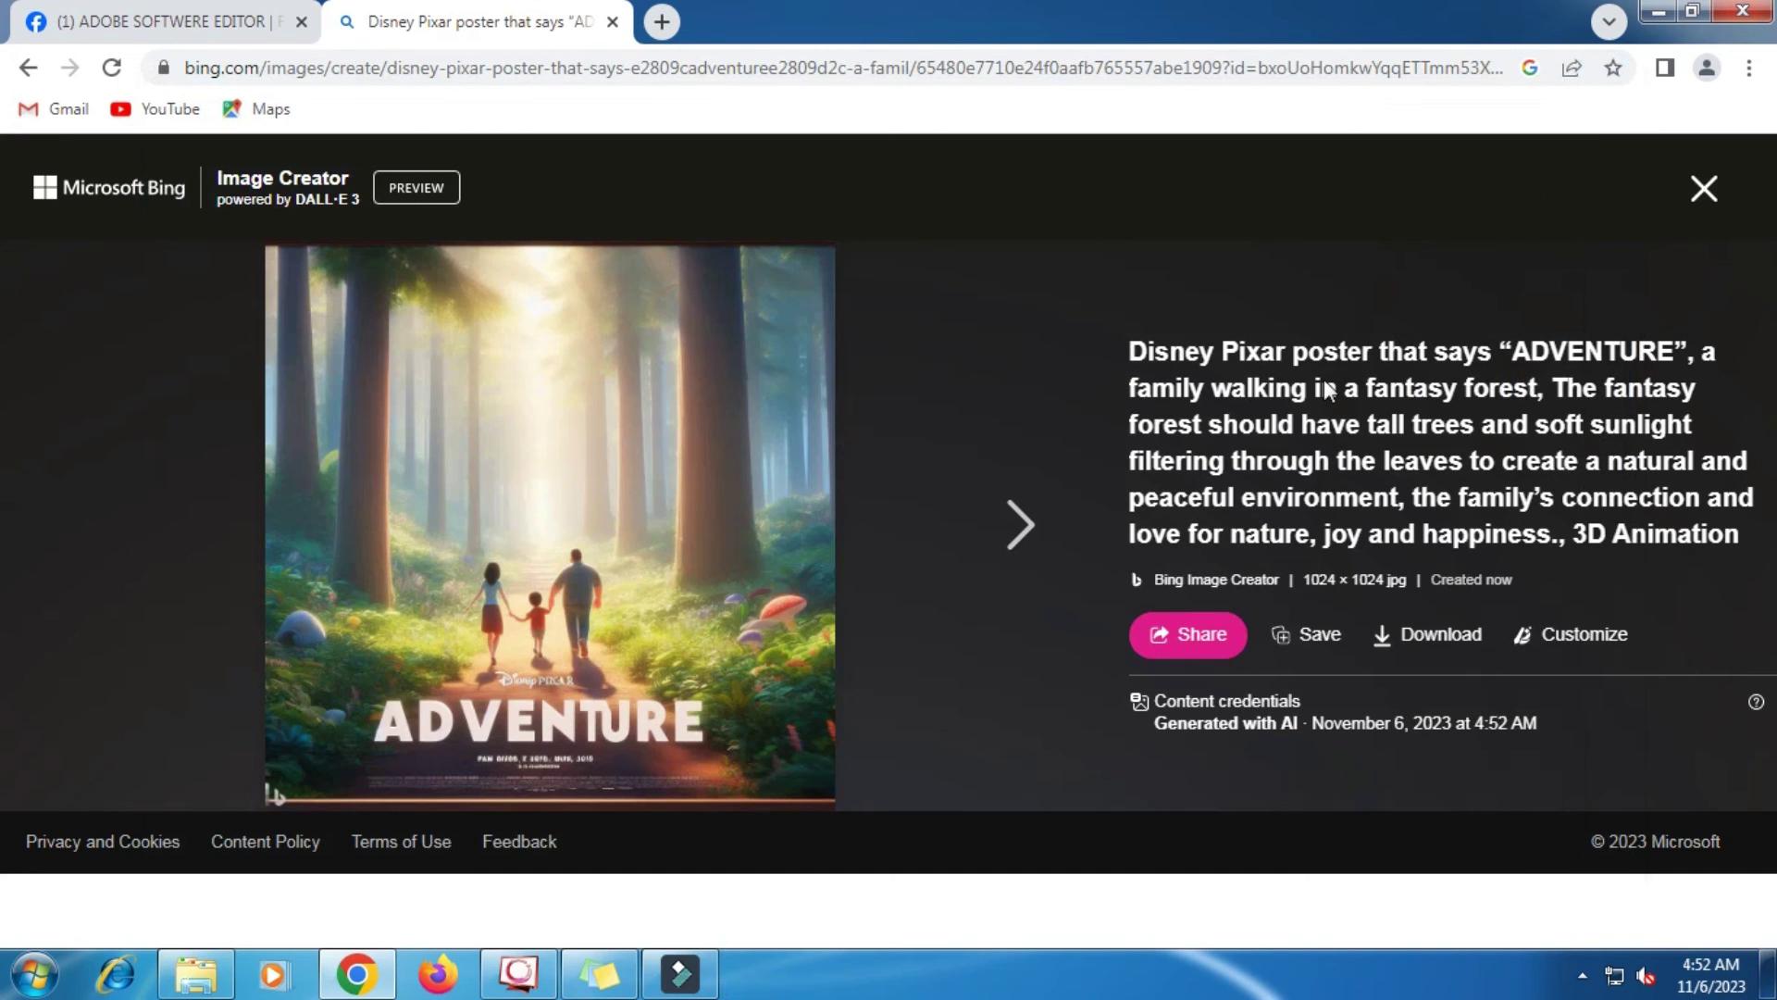